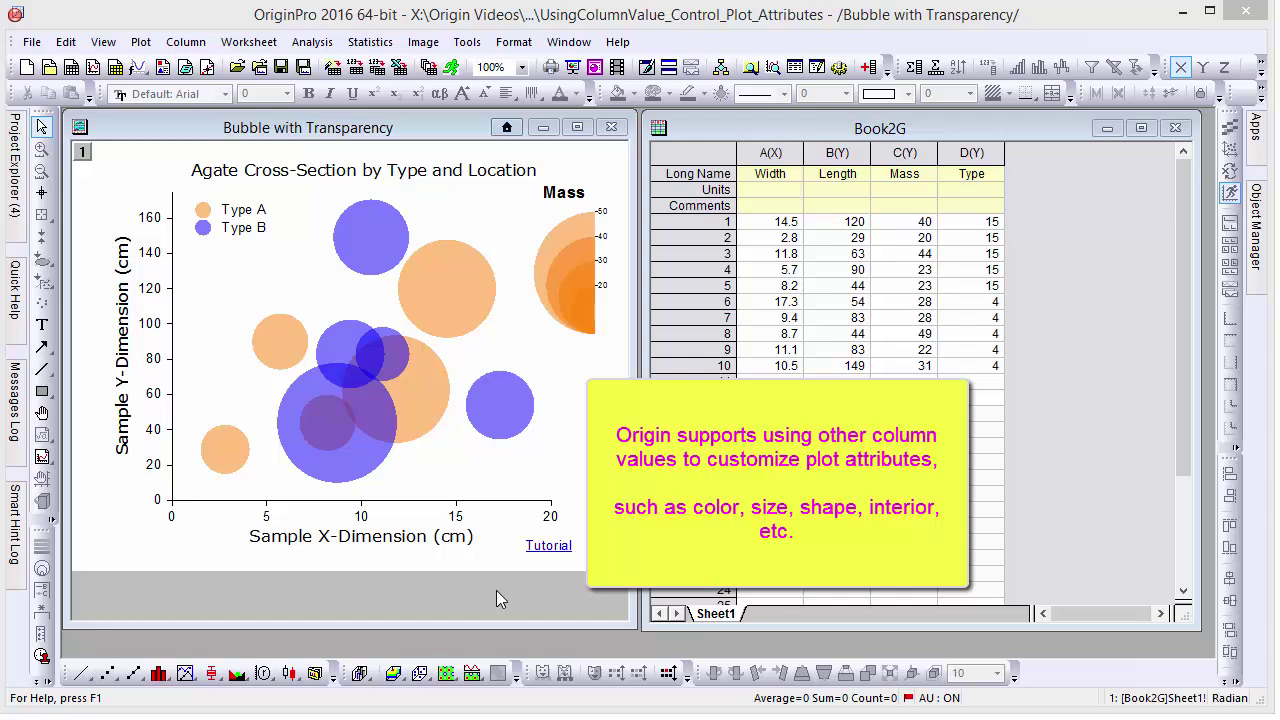
Open the agate bubble plot's details and check its size column and Type-indexed colours
left_click(496, 590)
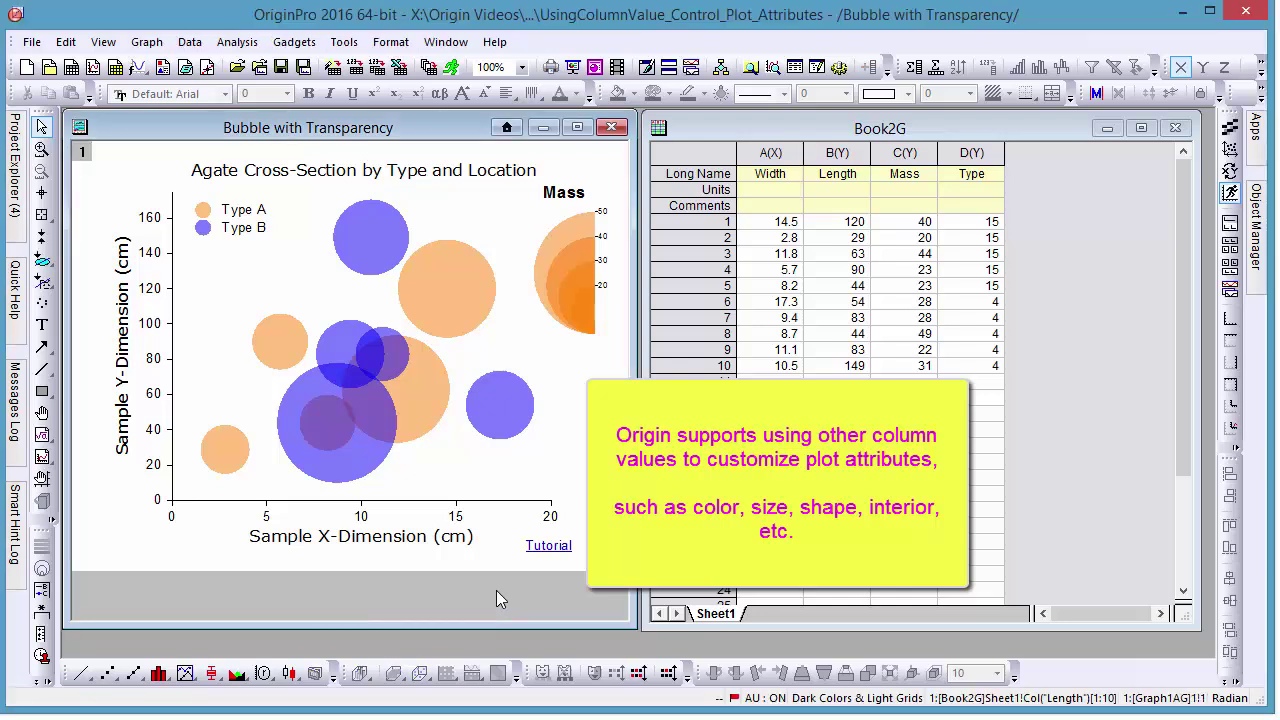
double_click(425, 390)
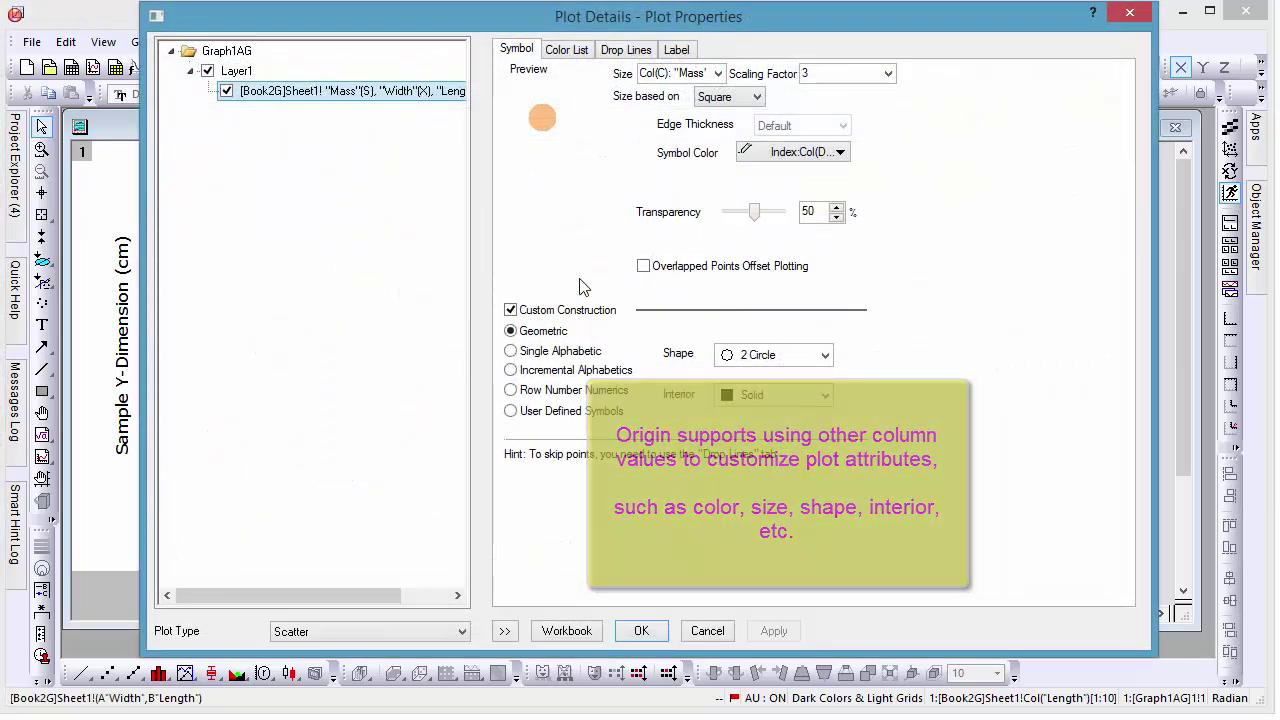
left_click(719, 75)
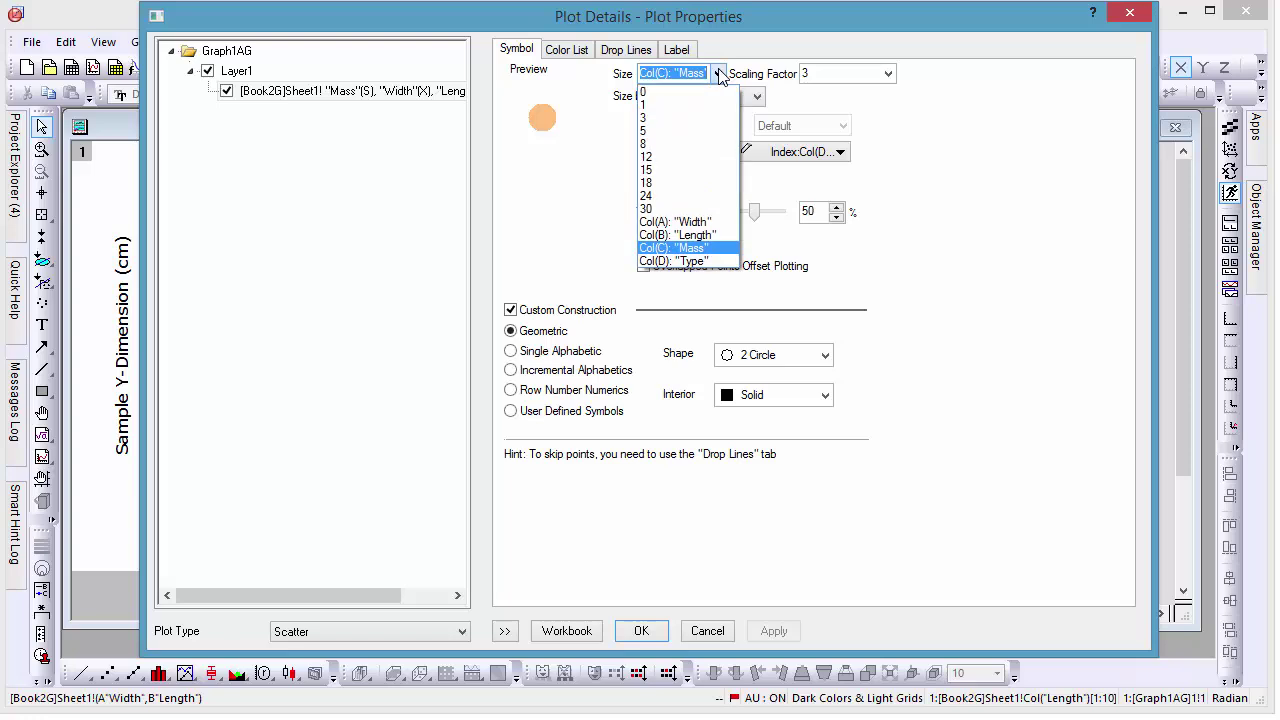
left_click(719, 75)
left_click(841, 152)
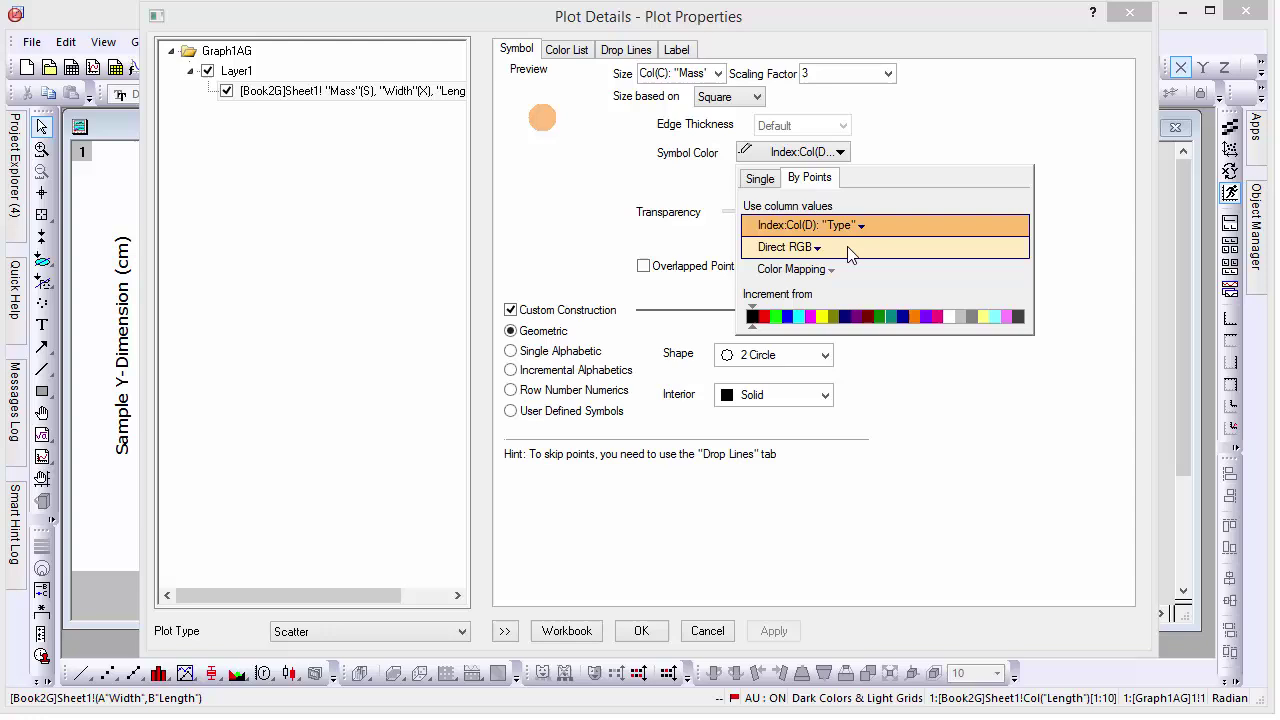
Inspect the symbol Shape and Interior options, then cancel without changes
left_click(838, 372)
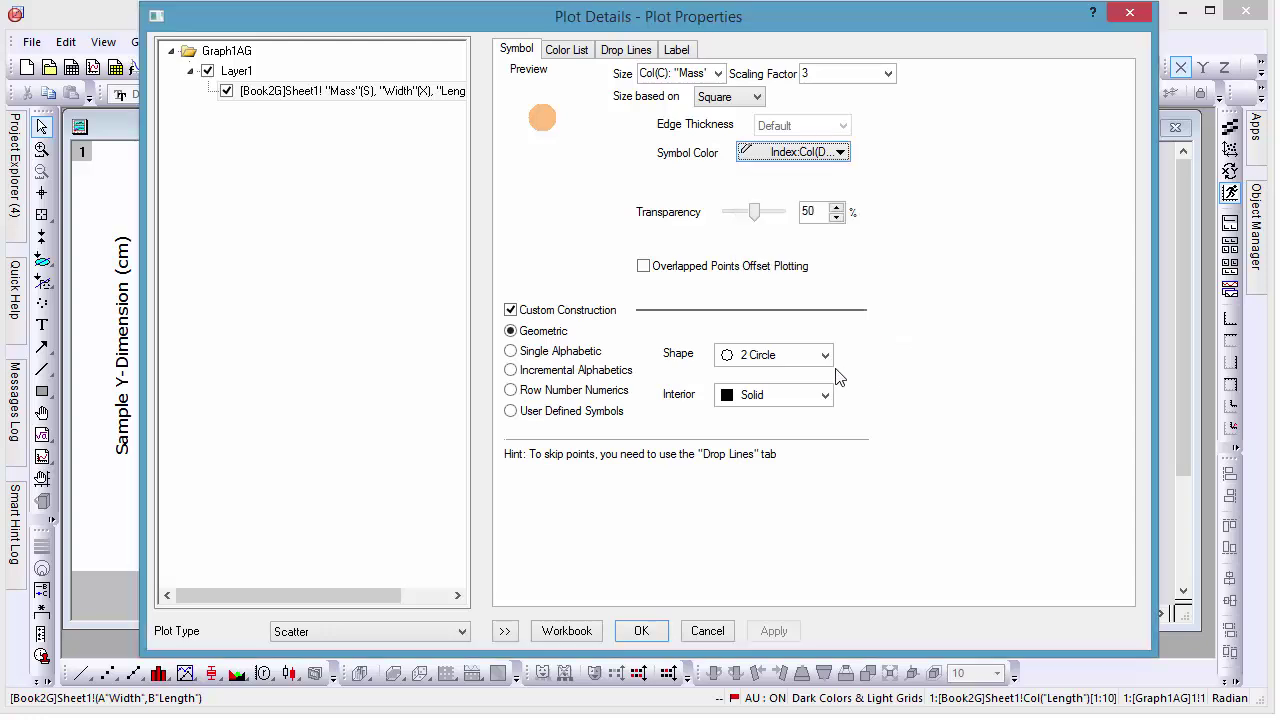
left_click(825, 356)
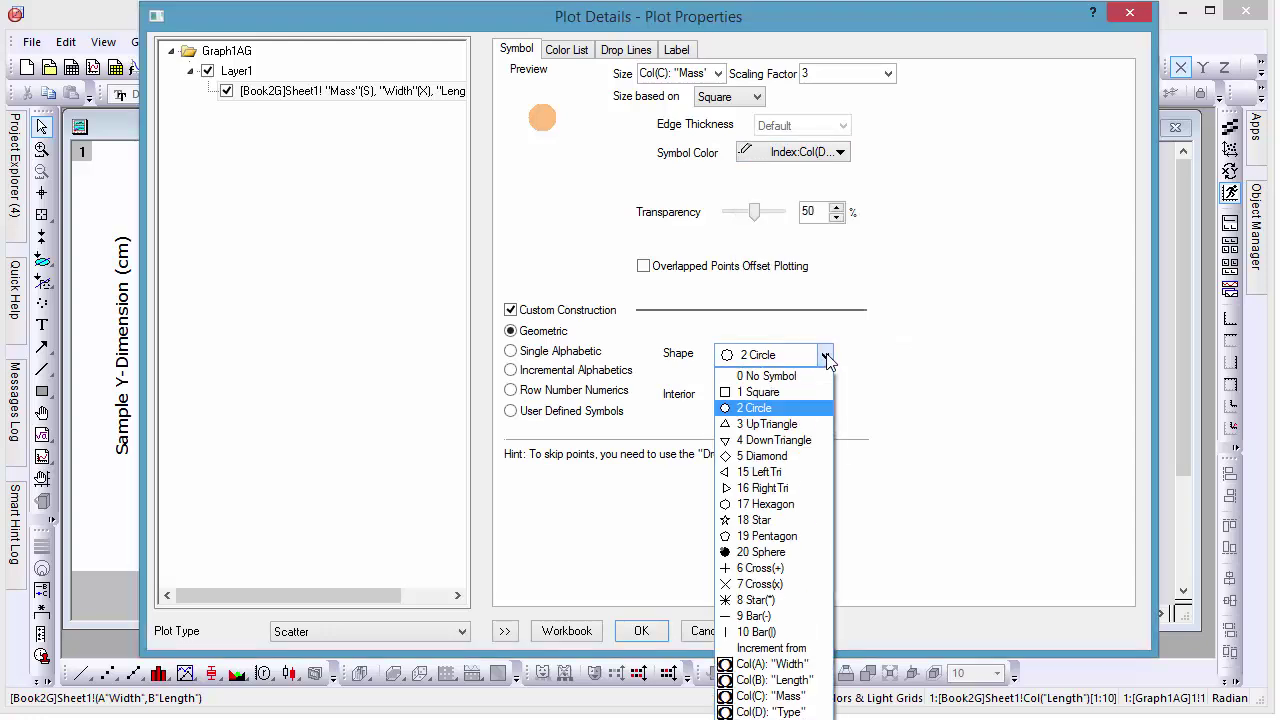
left_click(826, 356)
left_click(824, 396)
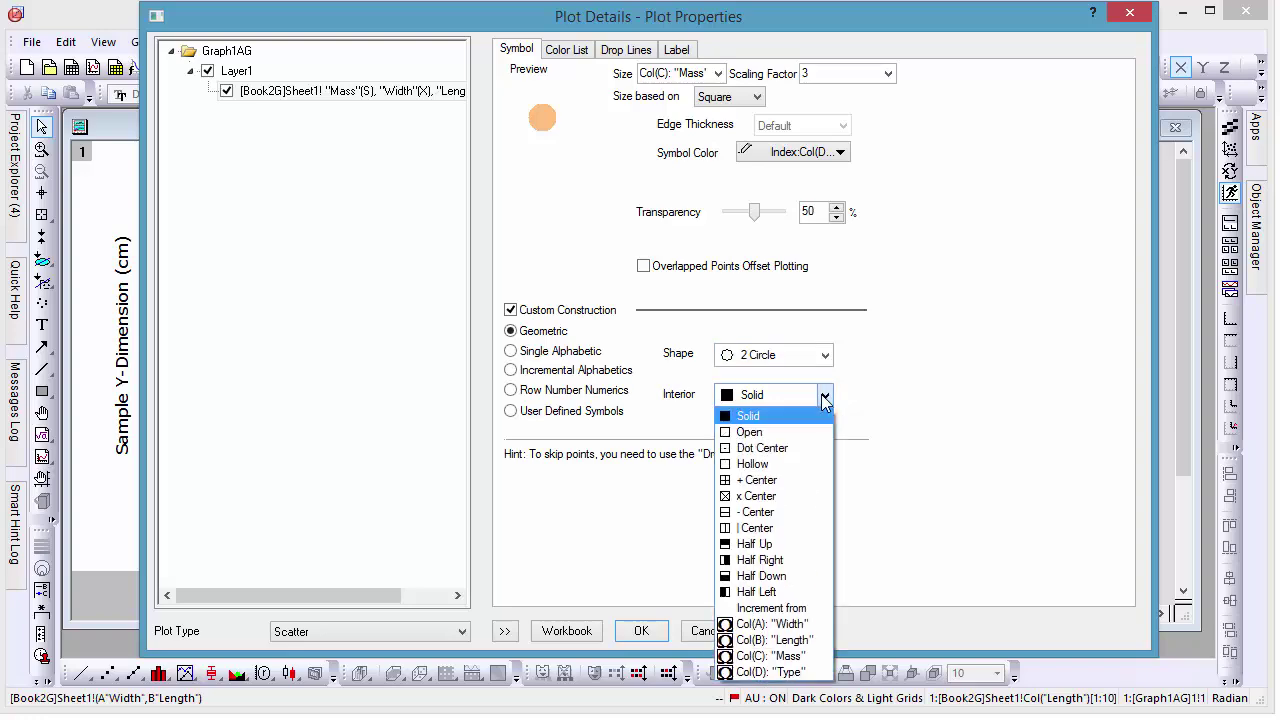
left_click(866, 400)
left_click(712, 630)
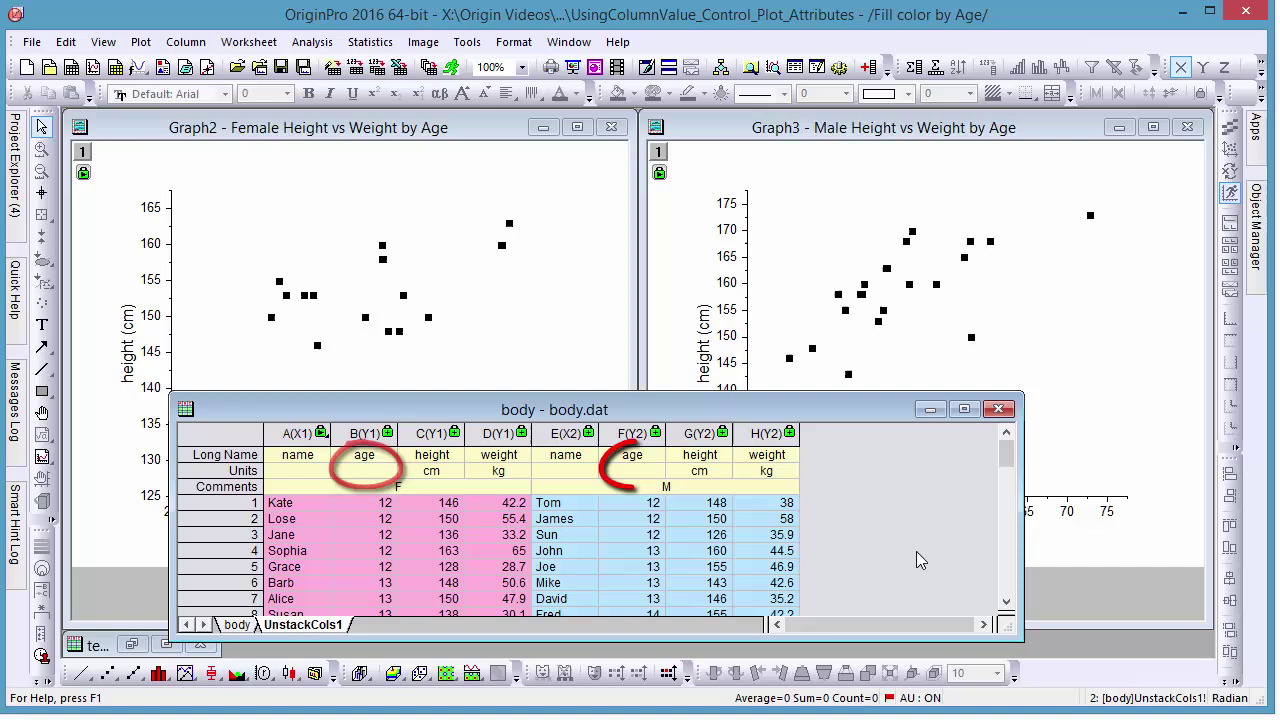
Select the female and male age, height and weight columns, then open the female scatter's plot settings
left_click_drag(364, 434, 498, 434)
left_click_drag(628, 433, 766, 434)
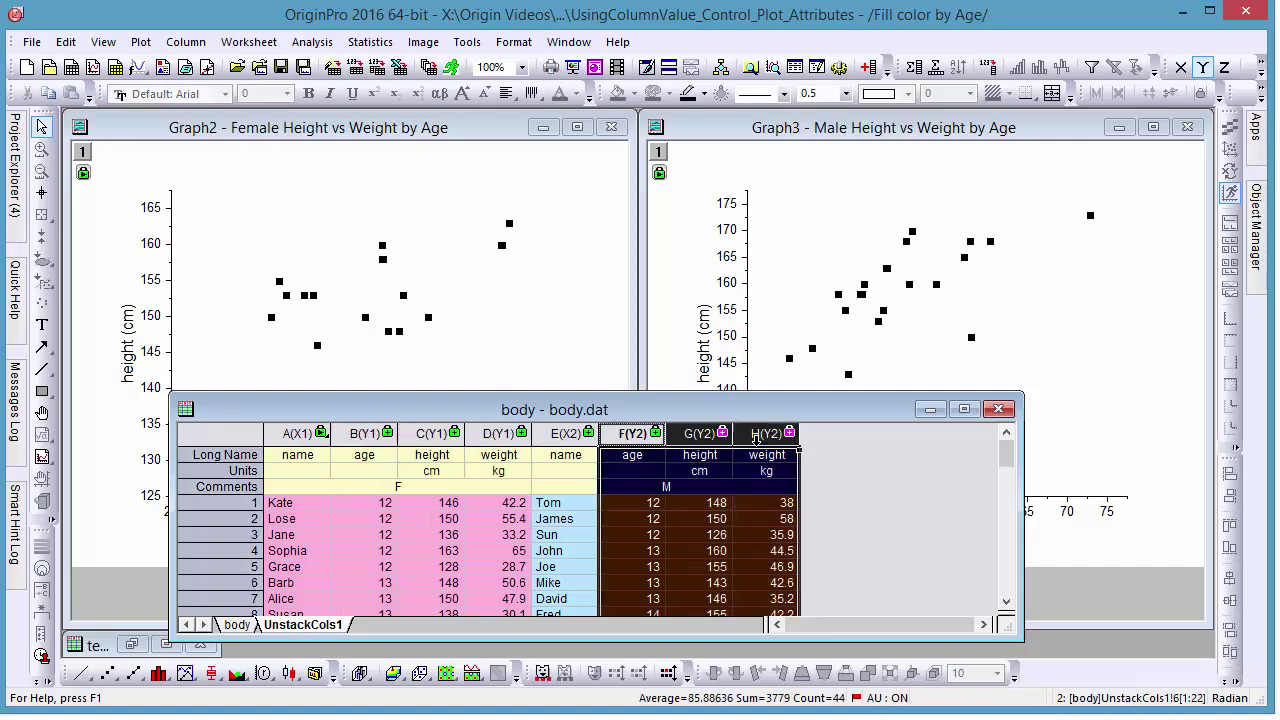
double_click(508, 232)
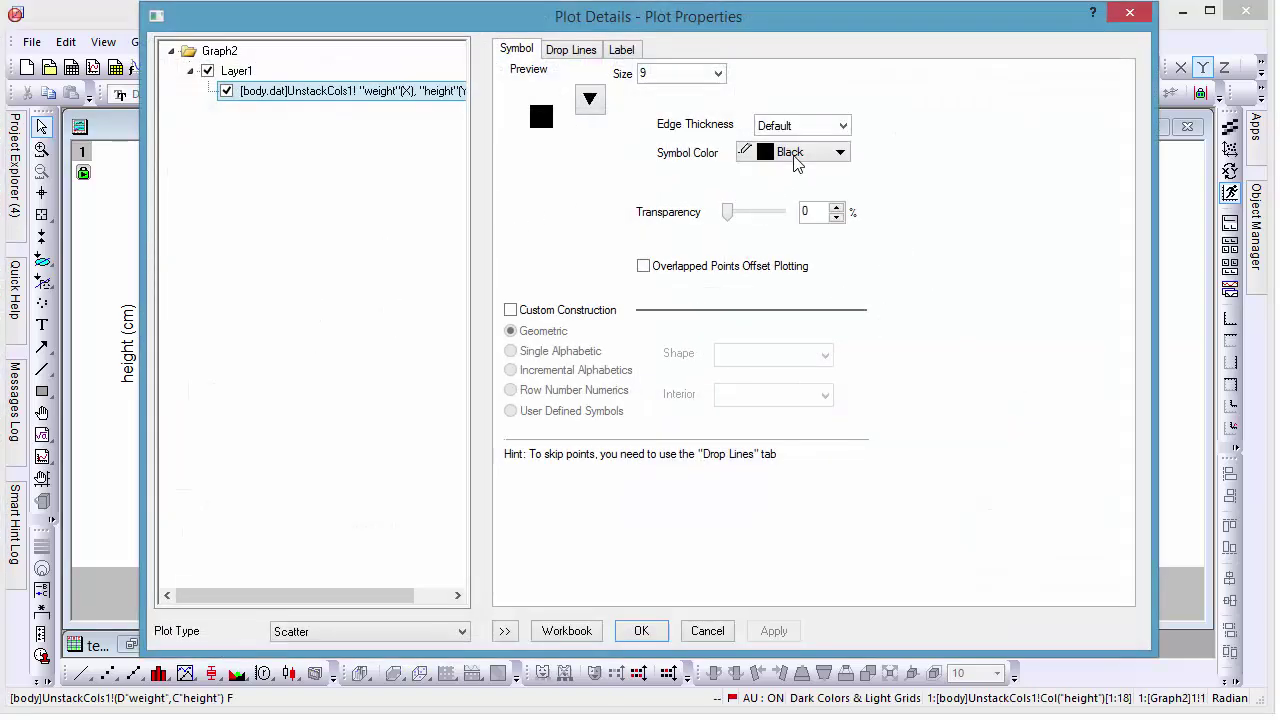
Colour the female symbols By Points, indexed by the Col(B) age column, and apply
left_click(797, 163)
left_click(810, 178)
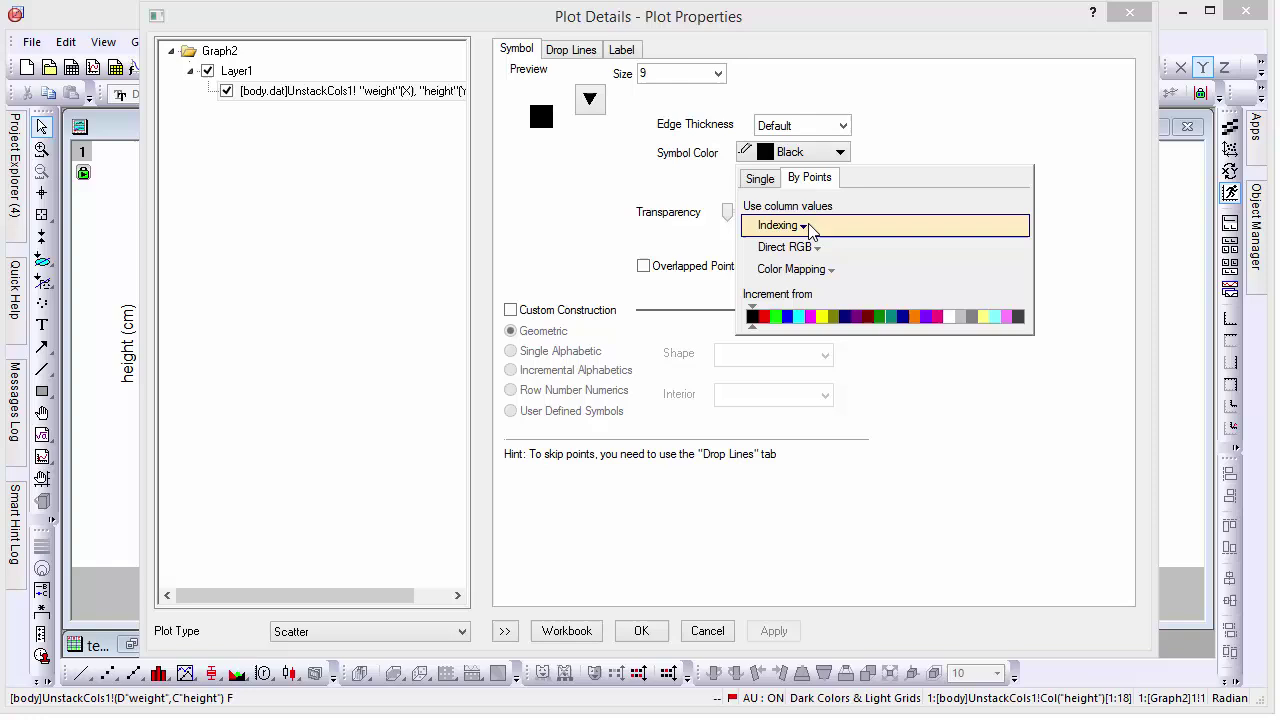
mouse_move(810, 230)
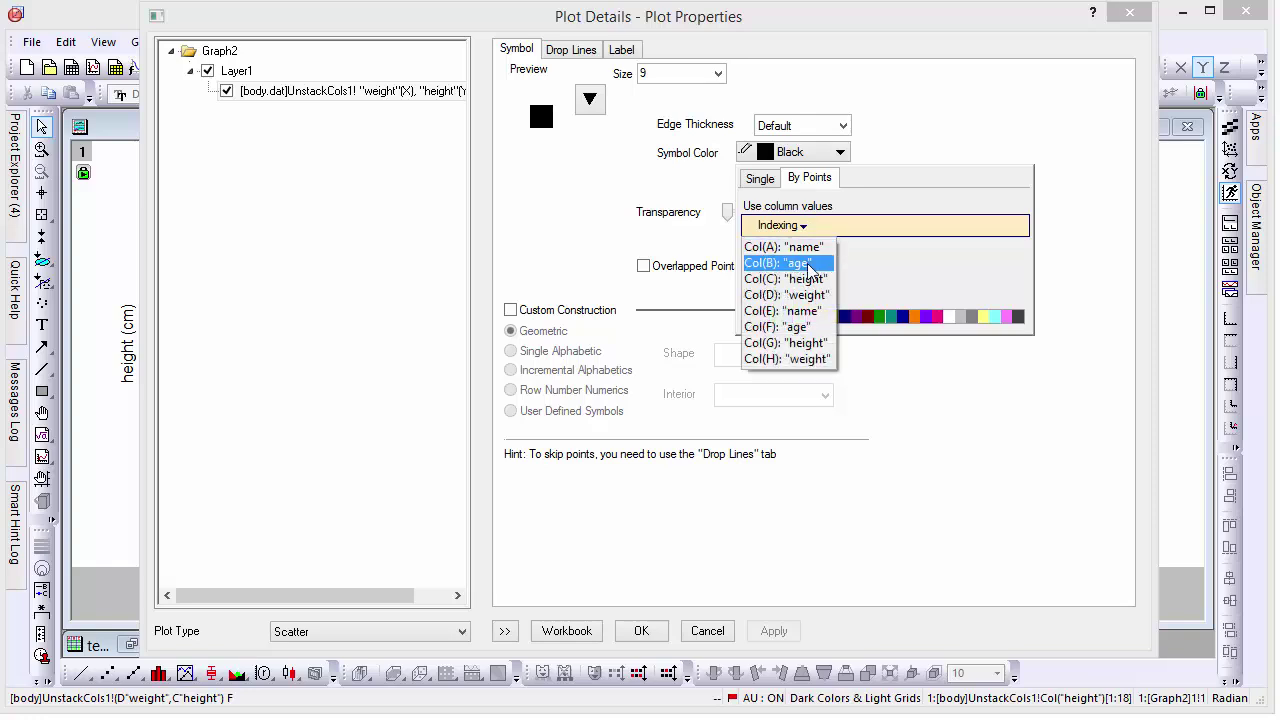
left_click(808, 266)
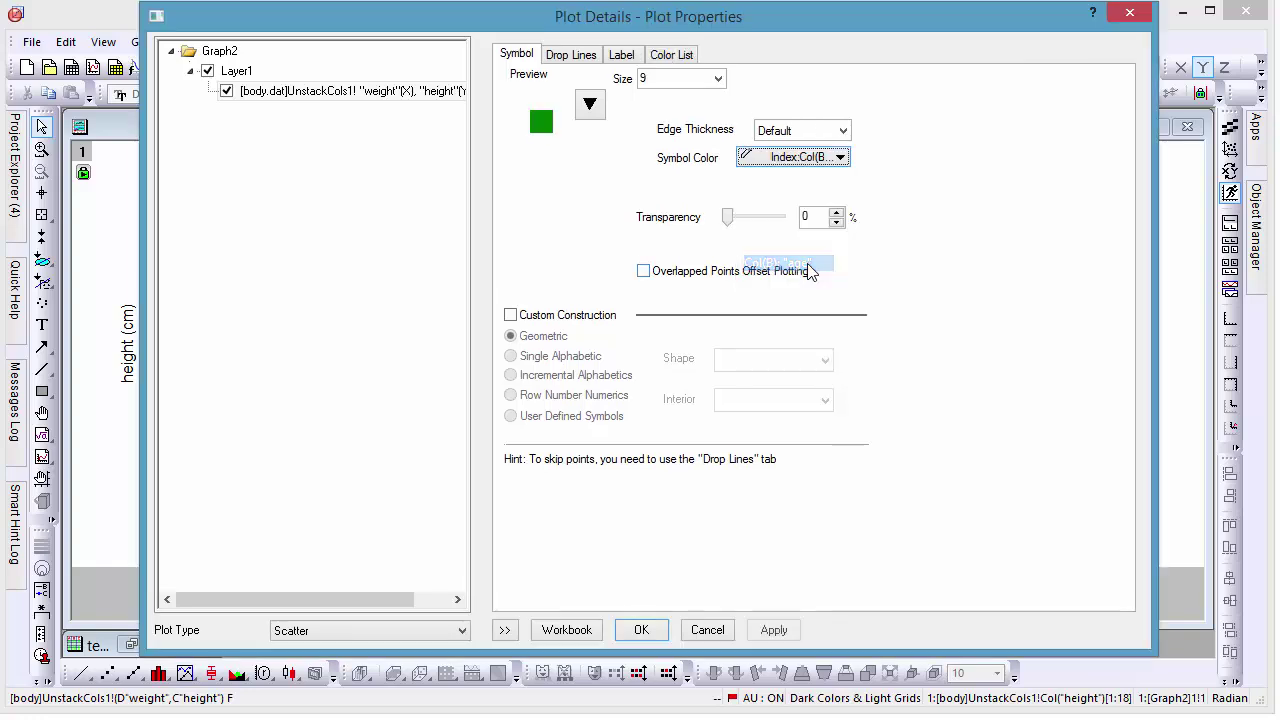
left_click(505, 630)
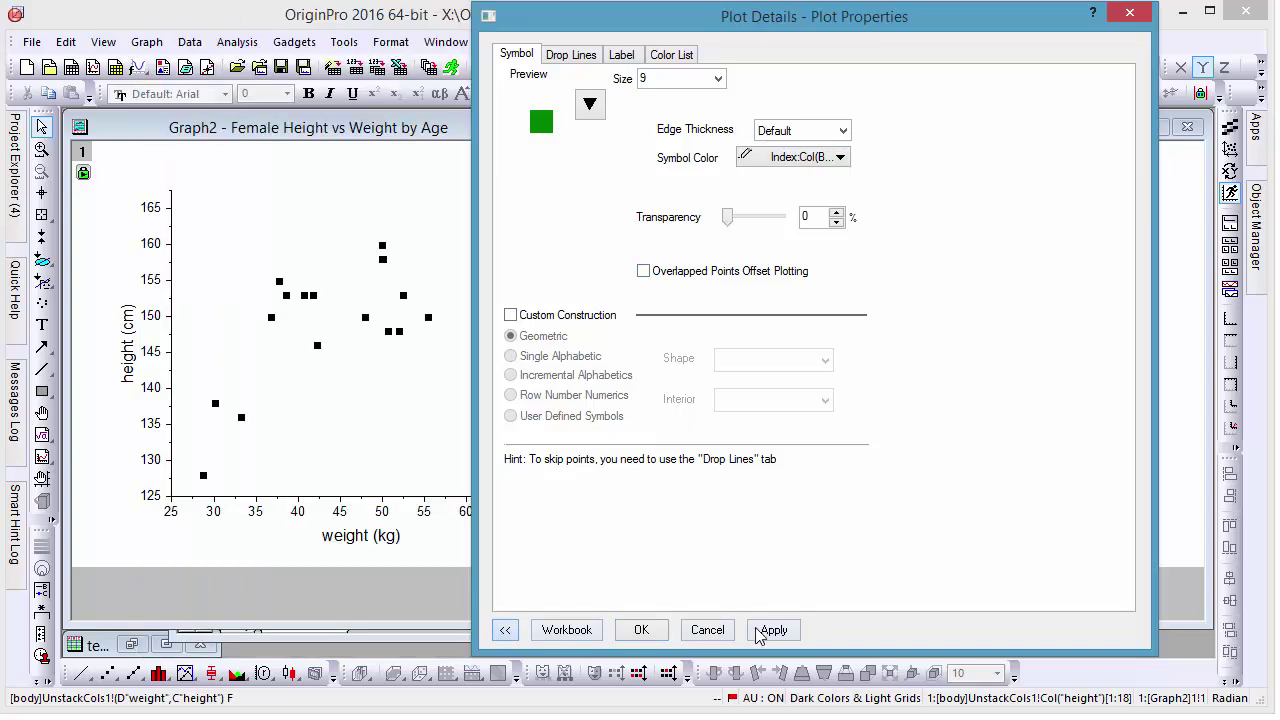
left_click(770, 630)
Load the Rainbow7 list as a custom colour increment list, apply it and close Plot Details
left_click(686, 54)
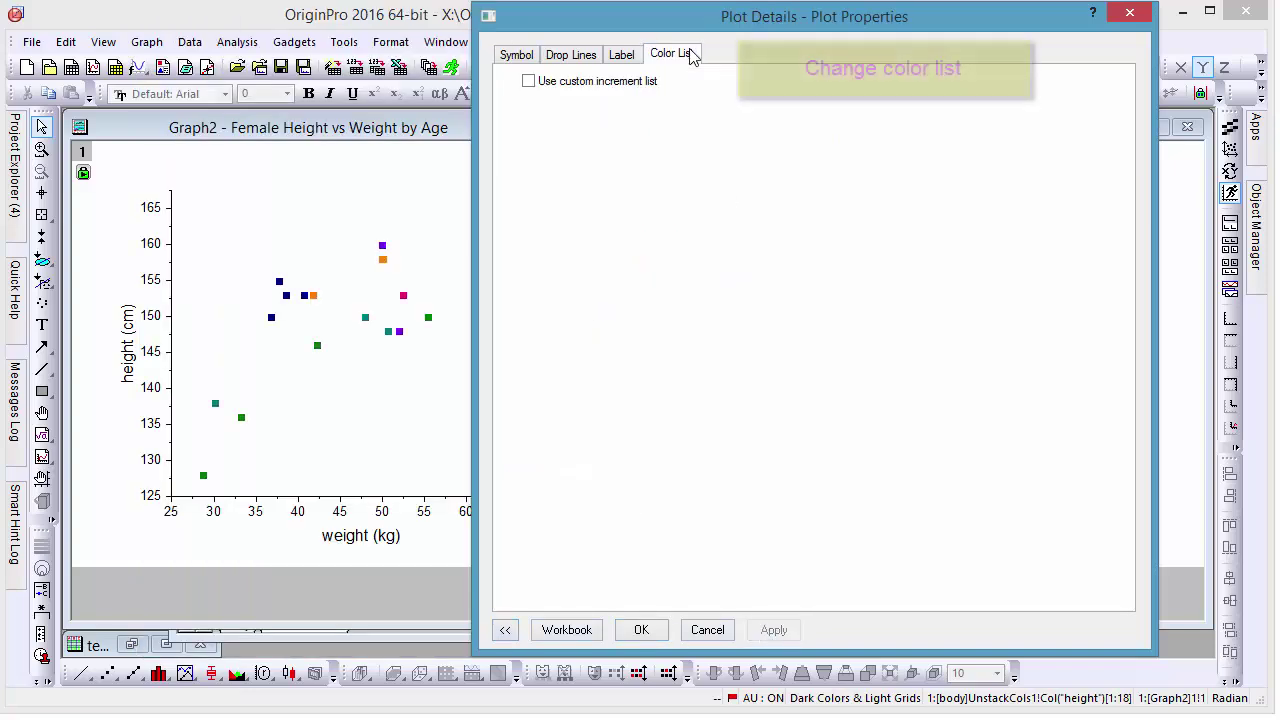
left_click(624, 86)
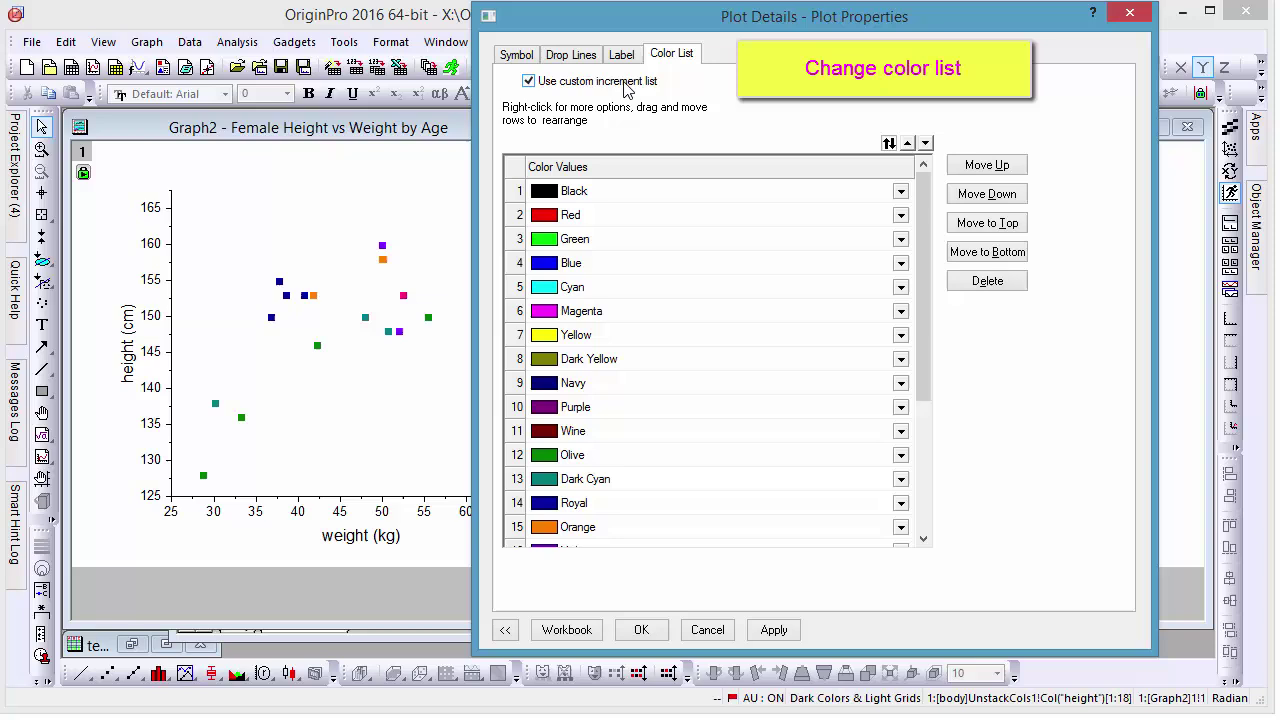
right_click(597, 216)
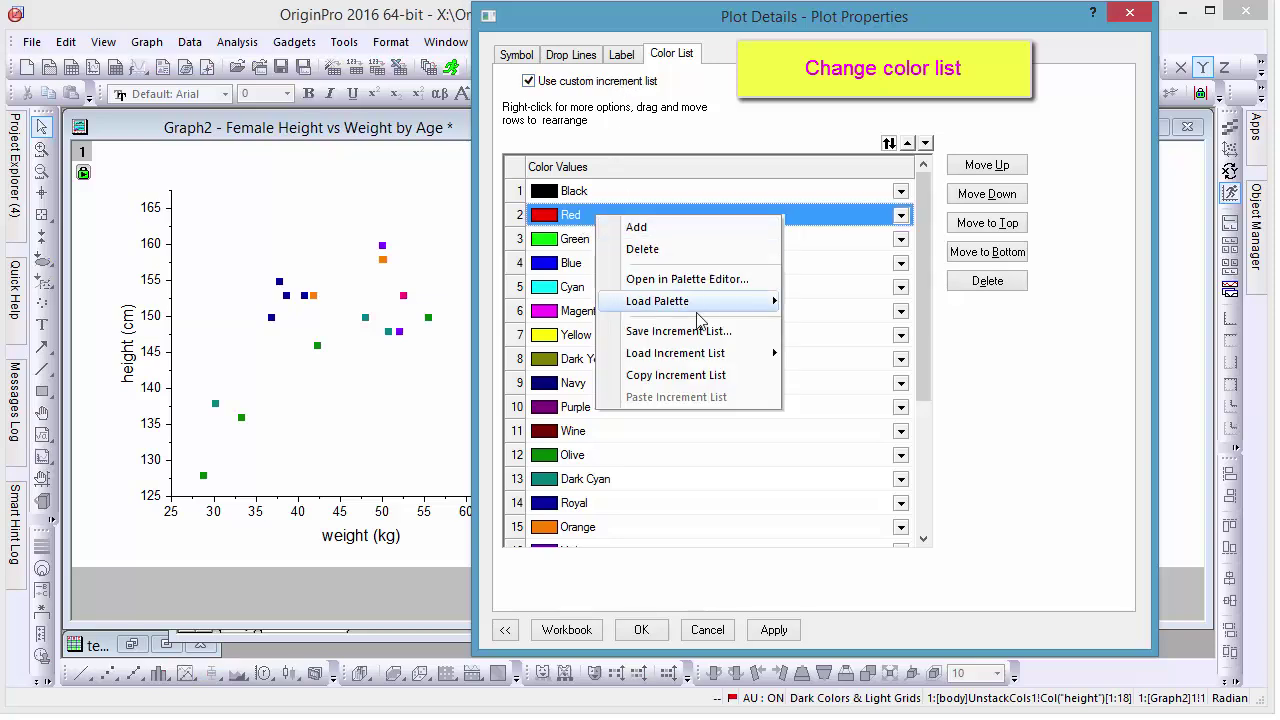
mouse_move(690, 353)
left_click(876, 488)
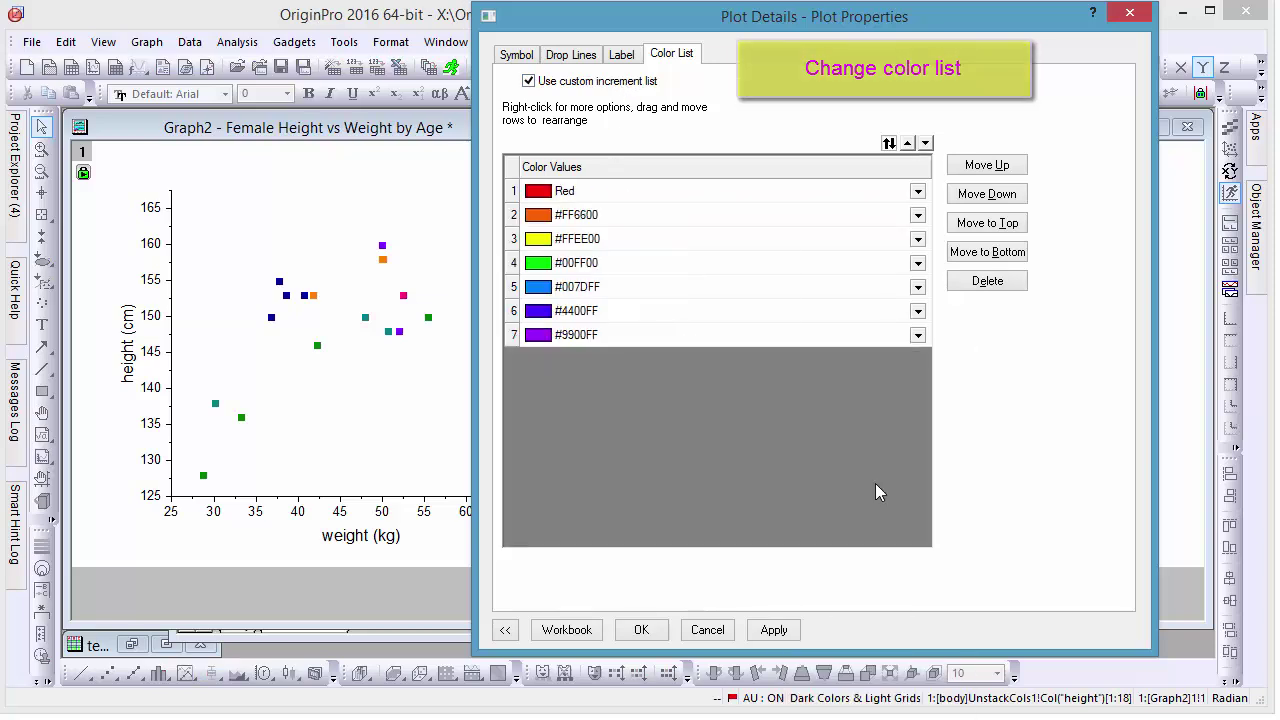
left_click(774, 630)
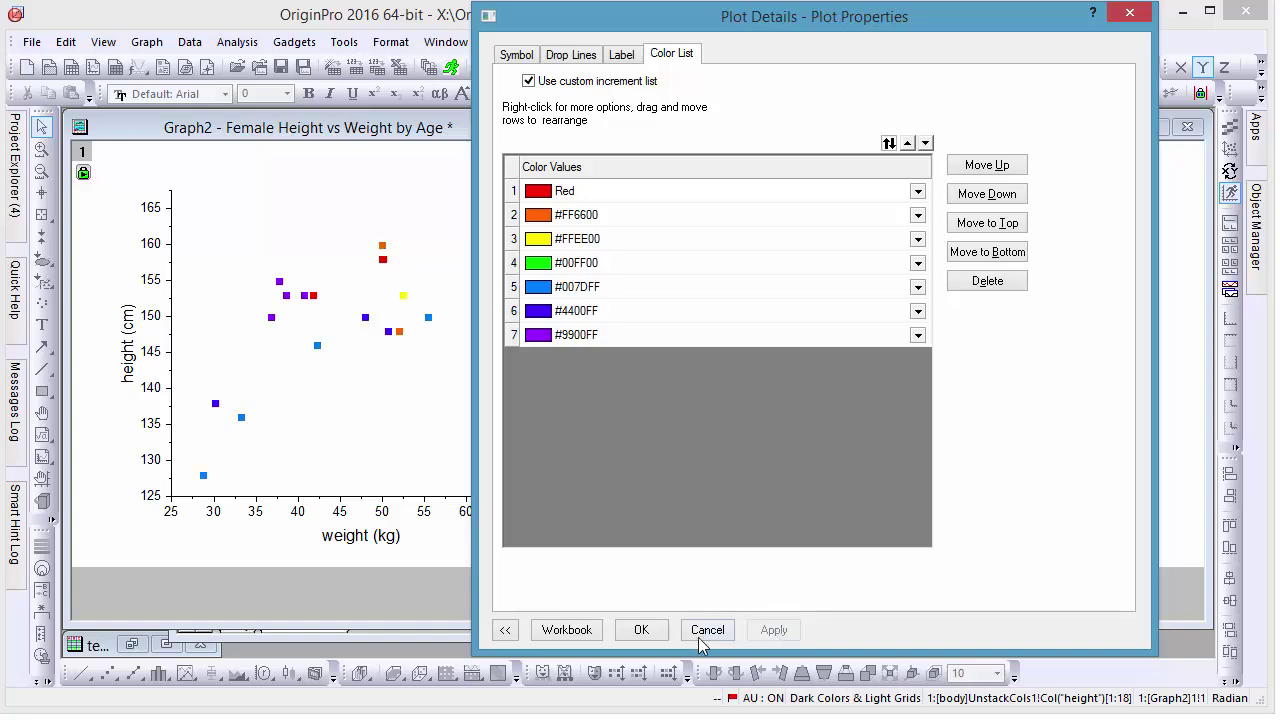
left_click(641, 630)
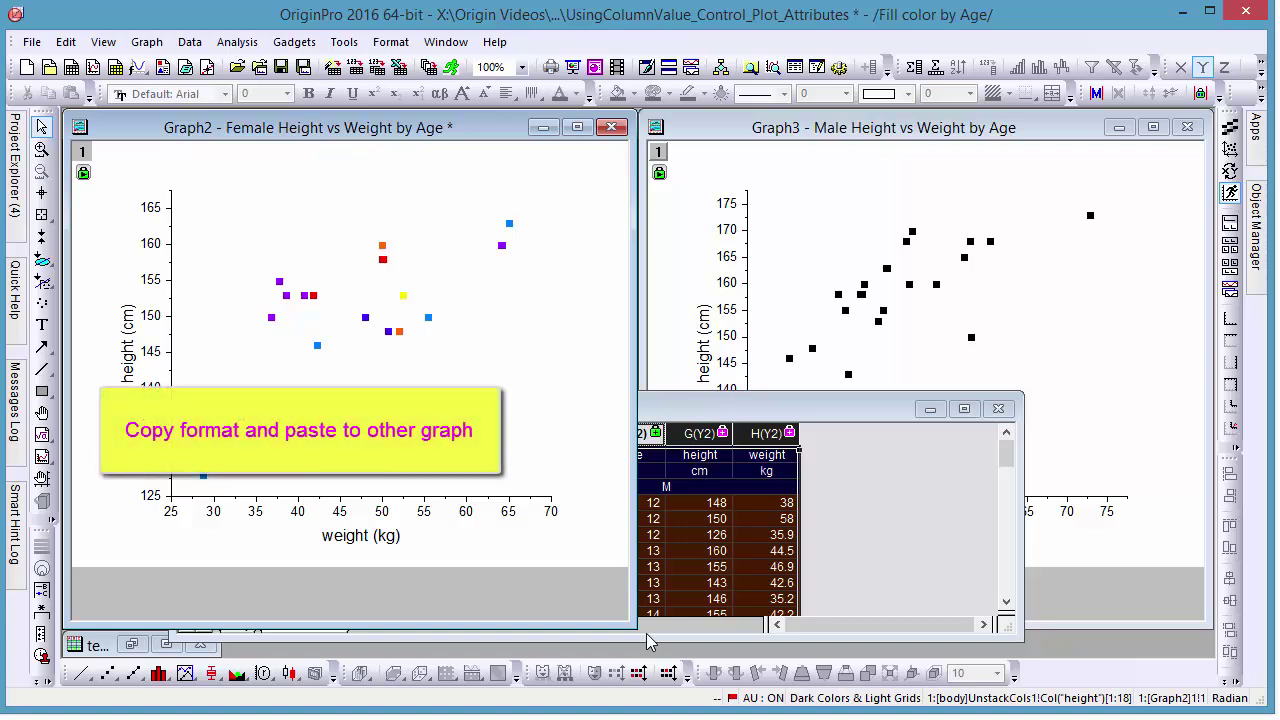
Copy the female scatter's format and paste all of it onto the male scatter in Graph3
right_click(509, 226)
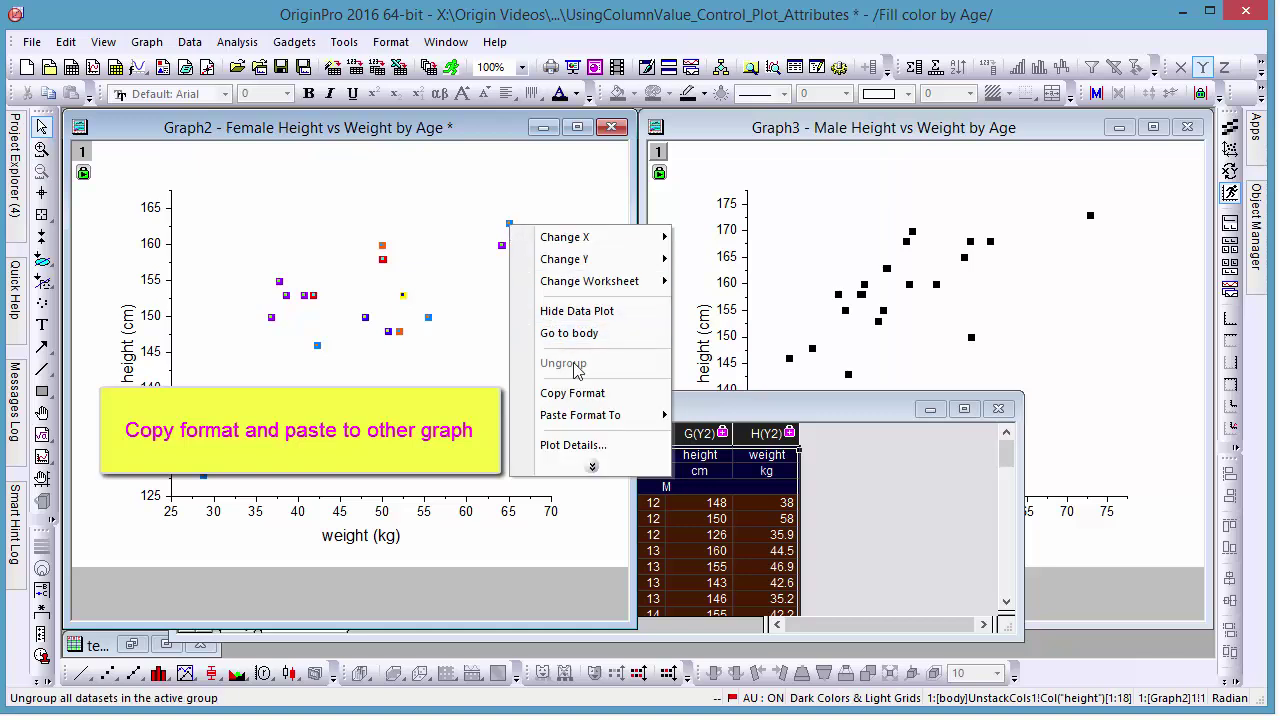
left_click(572, 393)
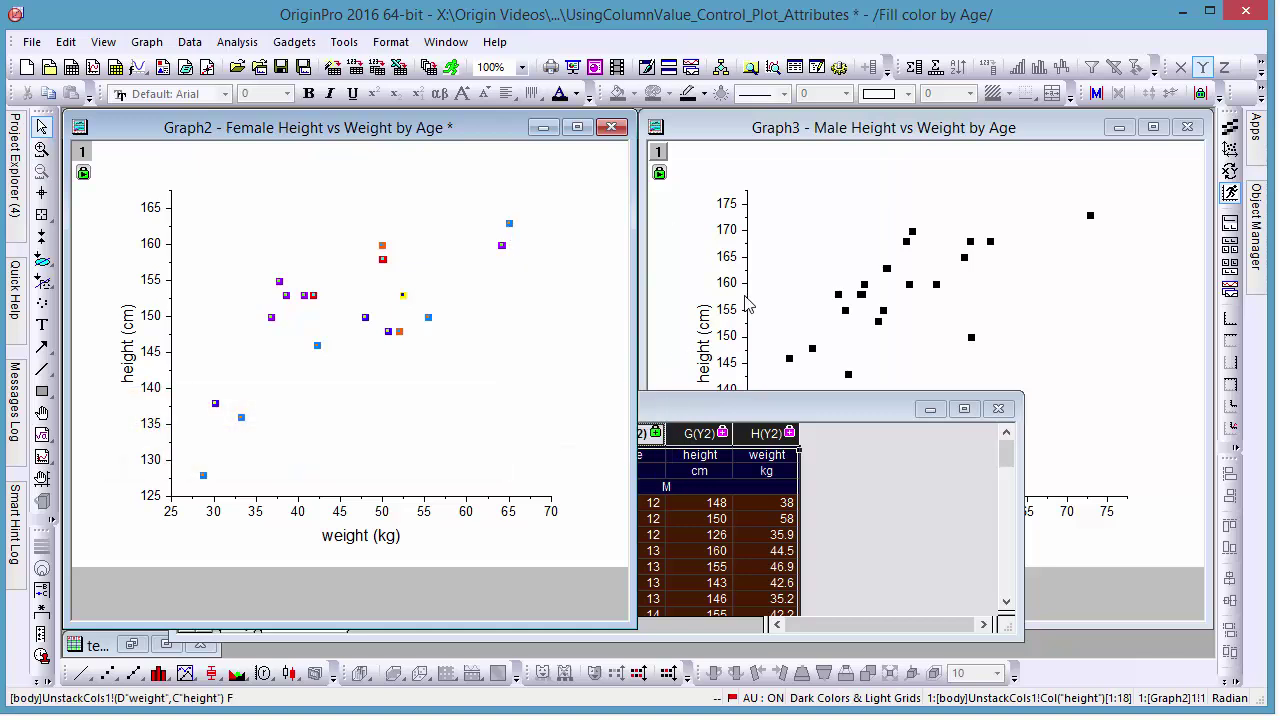
right_click(909, 242)
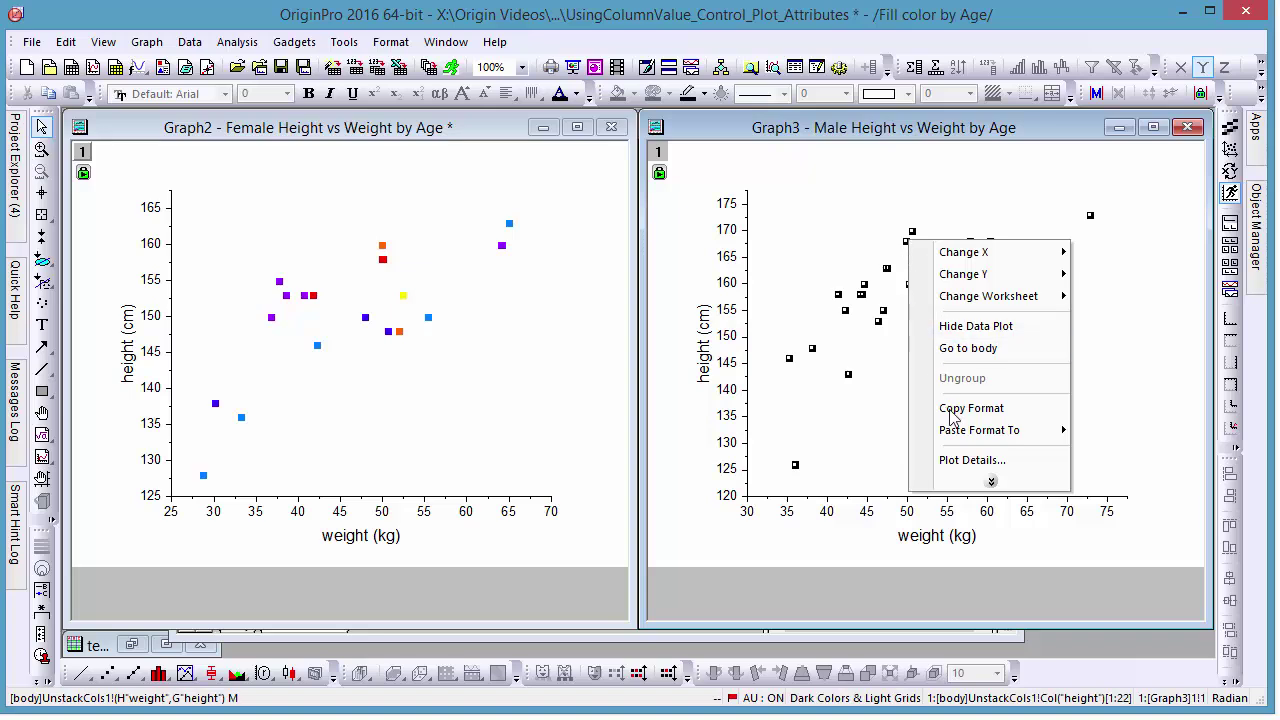
mouse_move(955, 433)
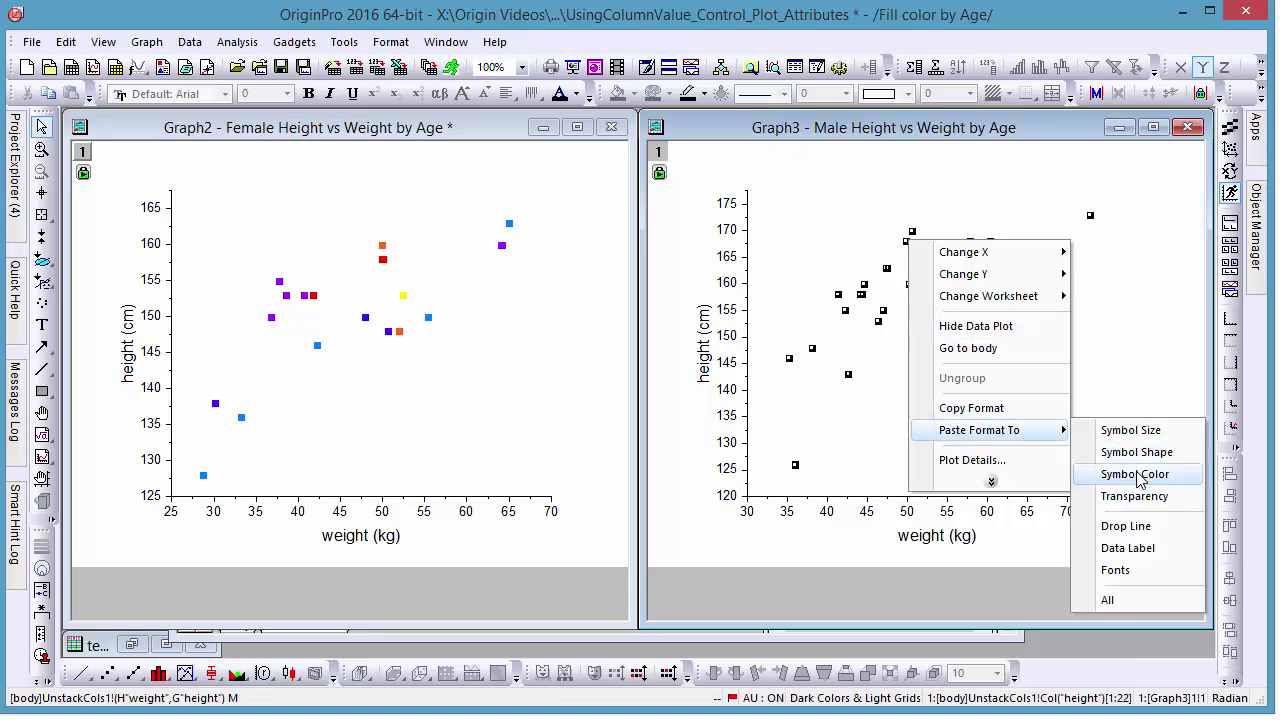
left_click(1107, 600)
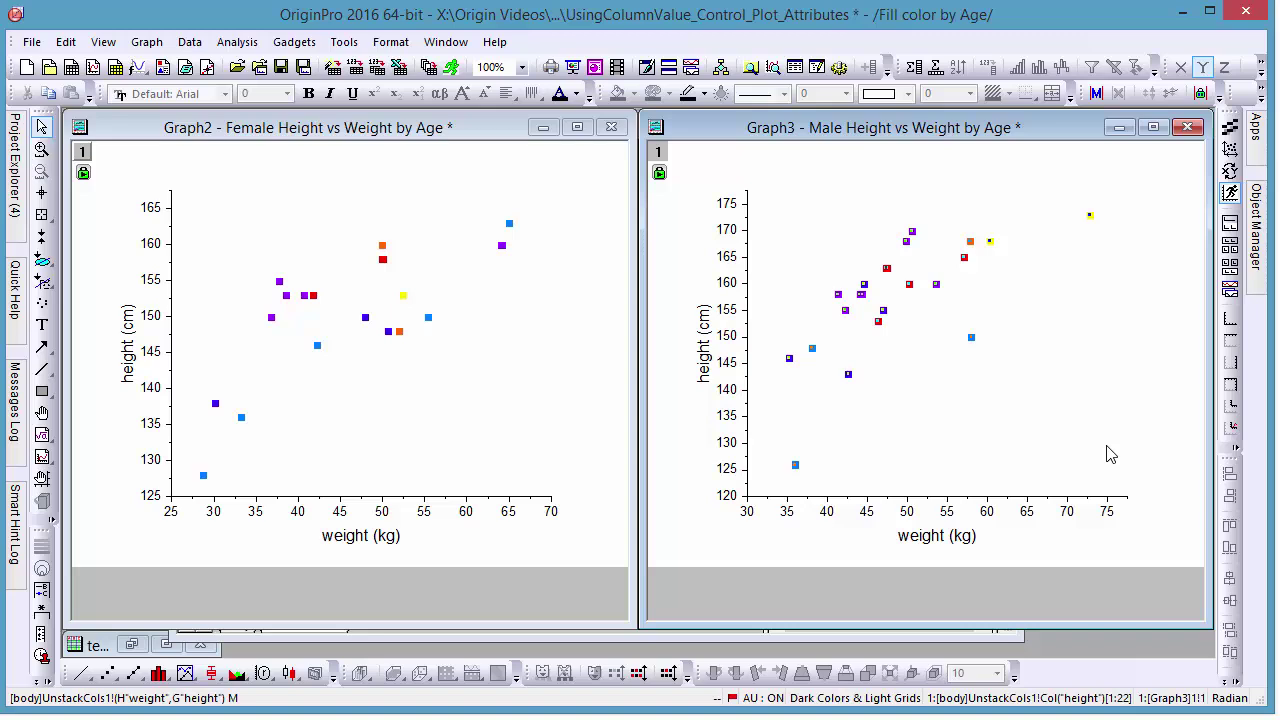
Add new legends to the male and female graphs and drag each one inside its plot
left_click(42, 590)
left_click(463, 444)
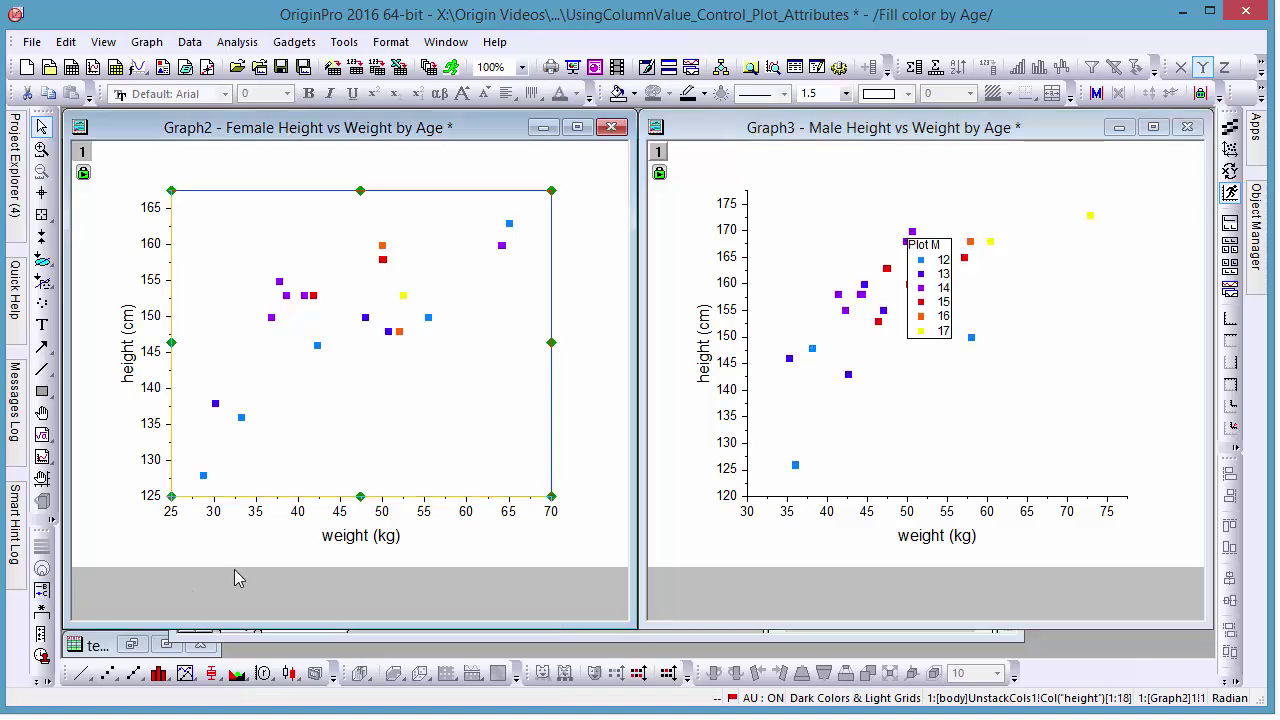
left_click(42, 590)
left_click_drag(500, 449, 507, 349)
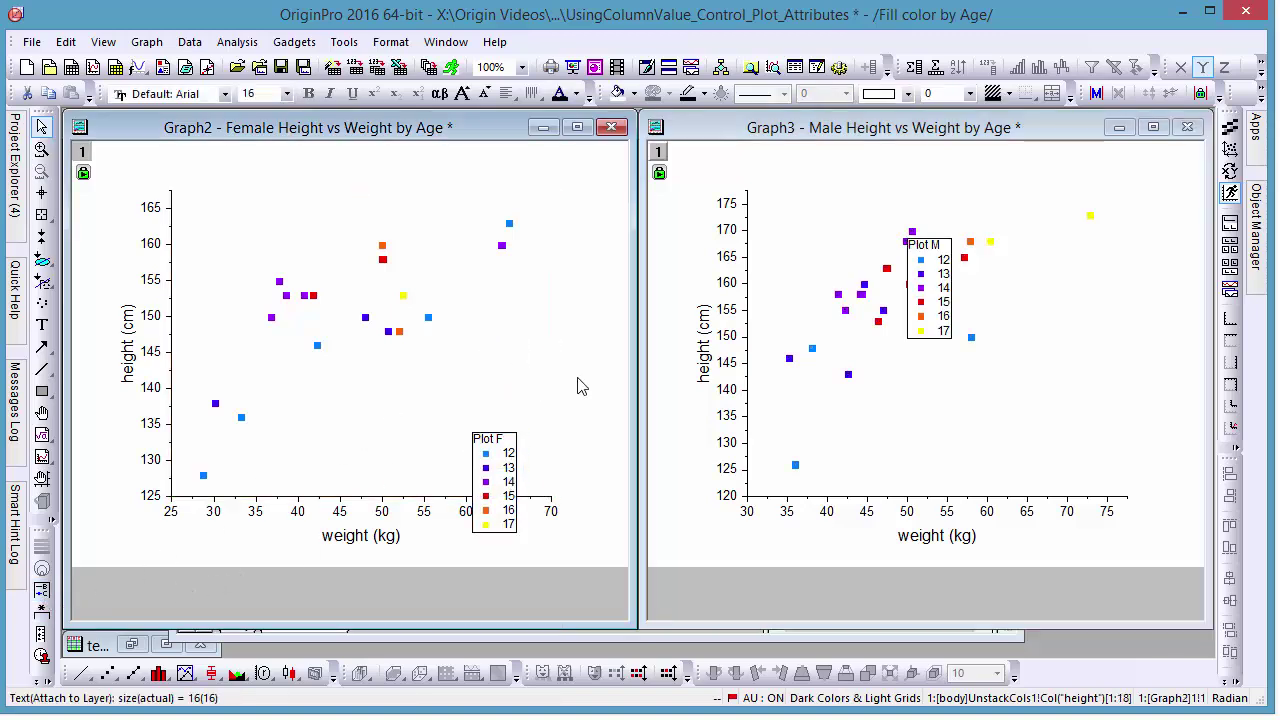
left_click(943, 305)
left_click_drag(943, 305, 1056, 382)
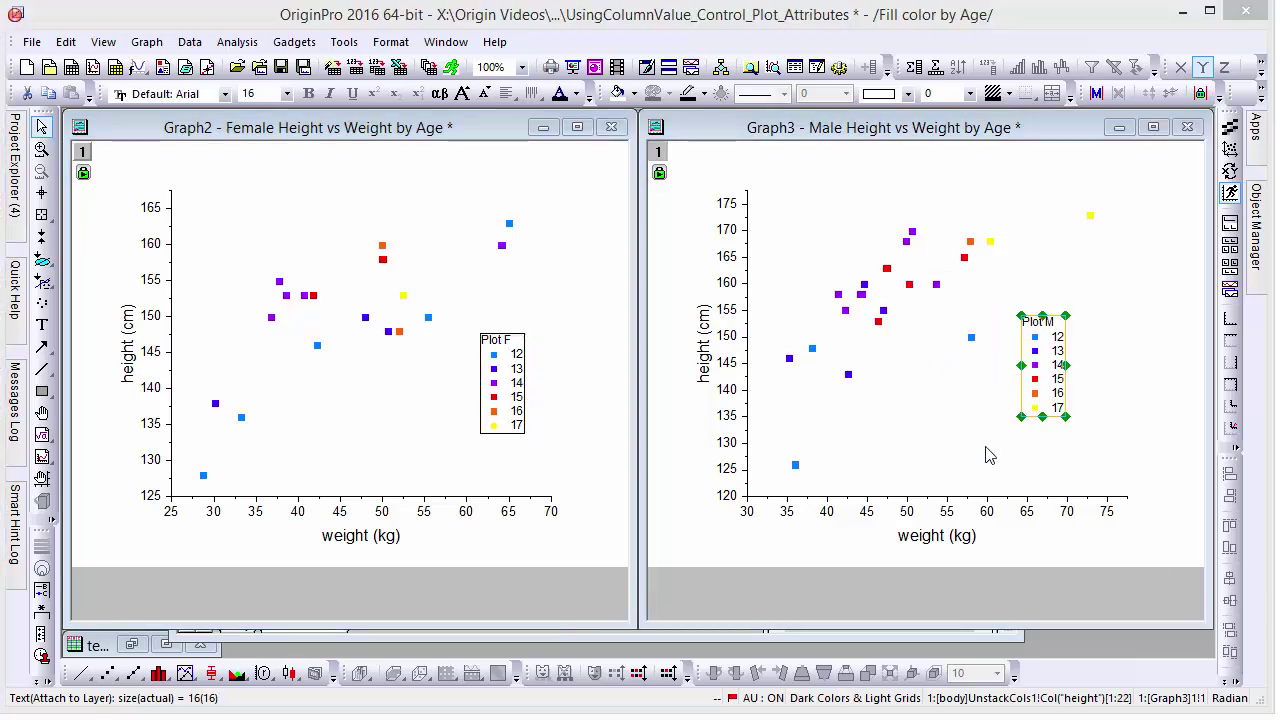
Check Graph3's Miscellaneous Match Modifiers by setting, keeping it at Offset
double_click(909, 243)
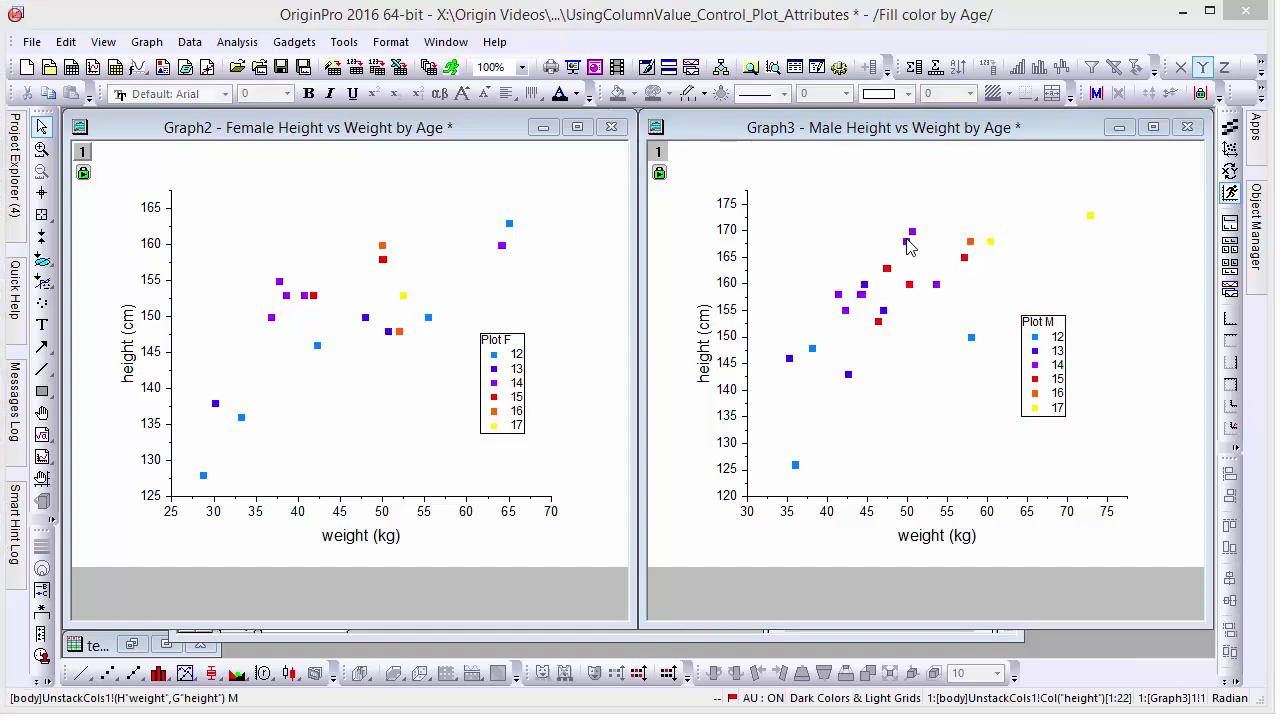
mouse_move(793, 163)
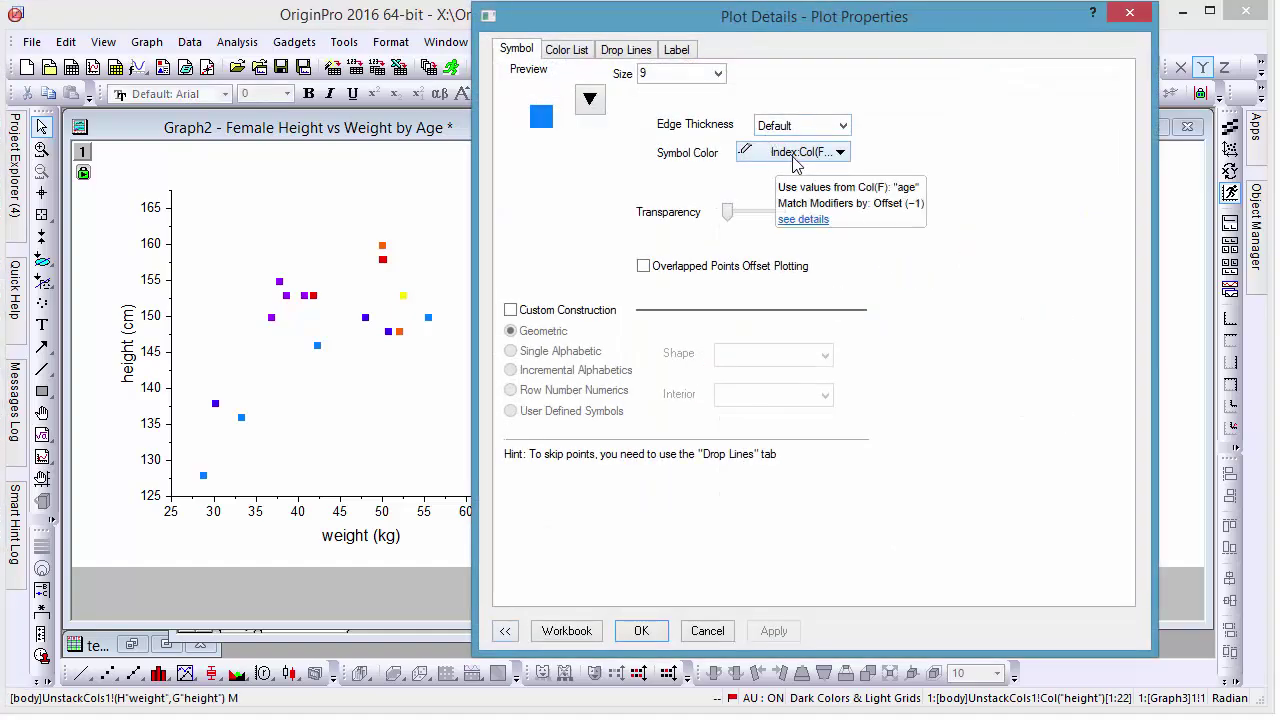
left_click(505, 630)
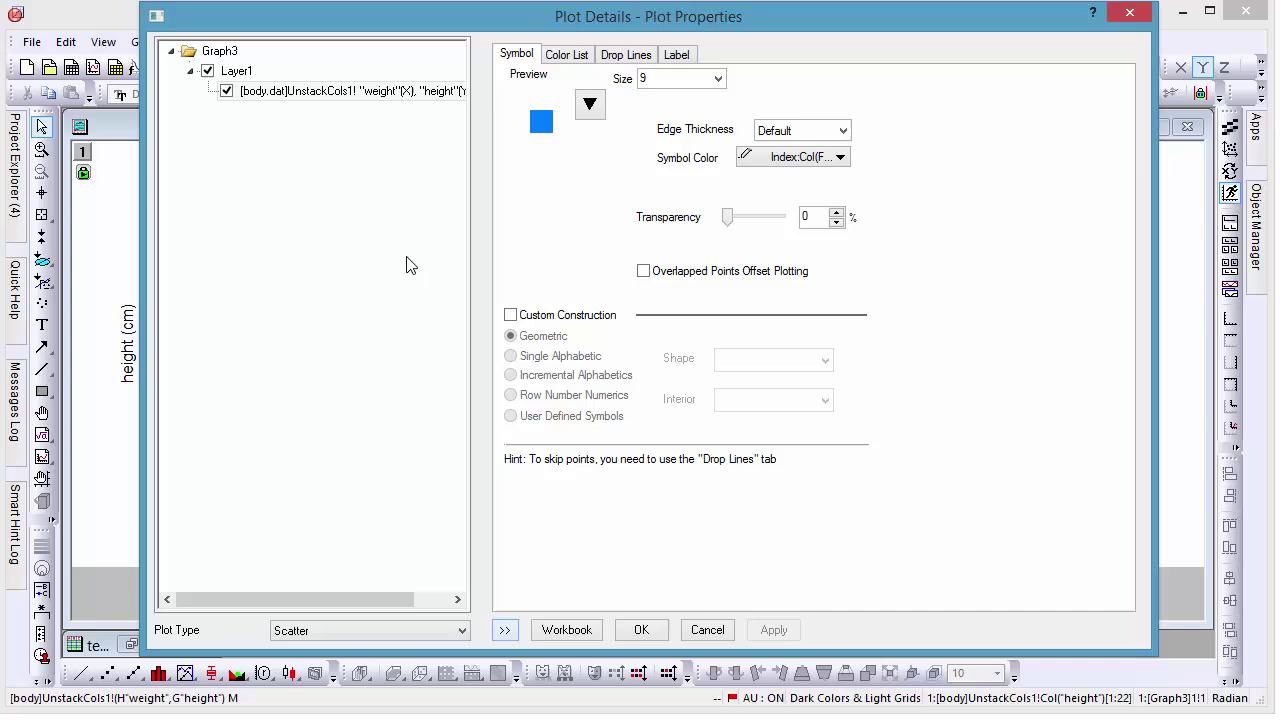
left_click(219, 51)
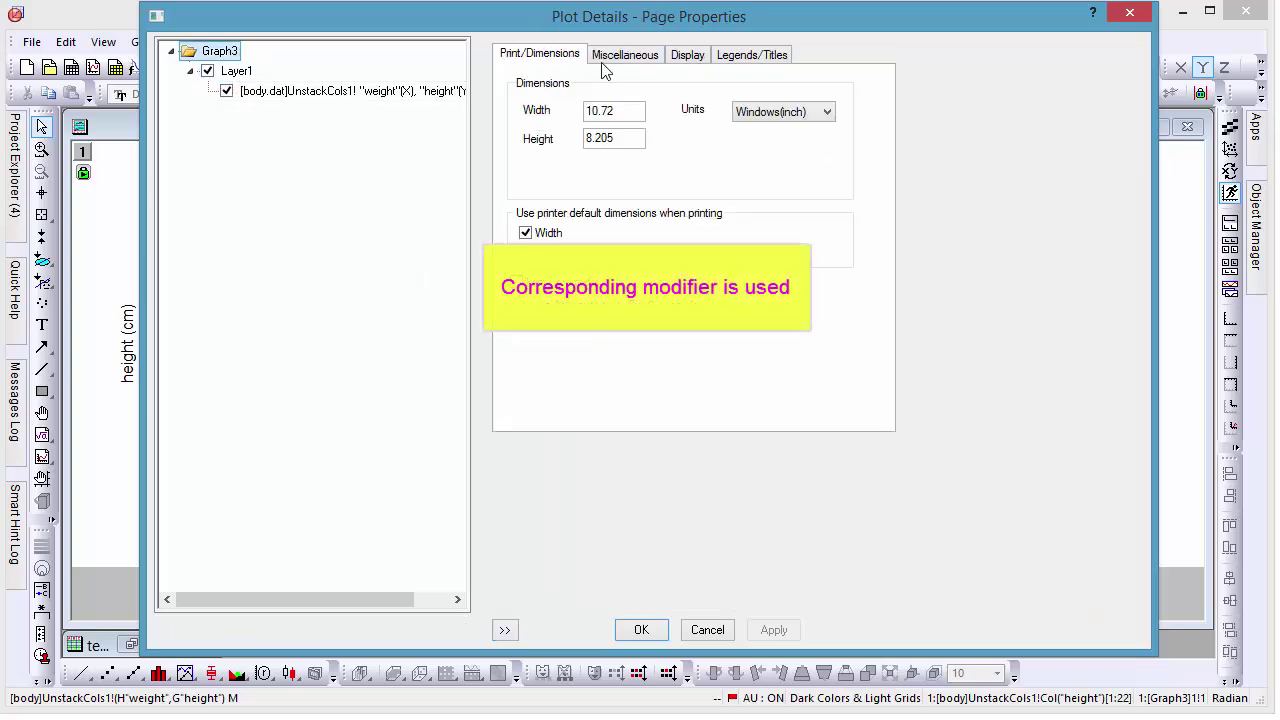
left_click(620, 55)
left_click(841, 369)
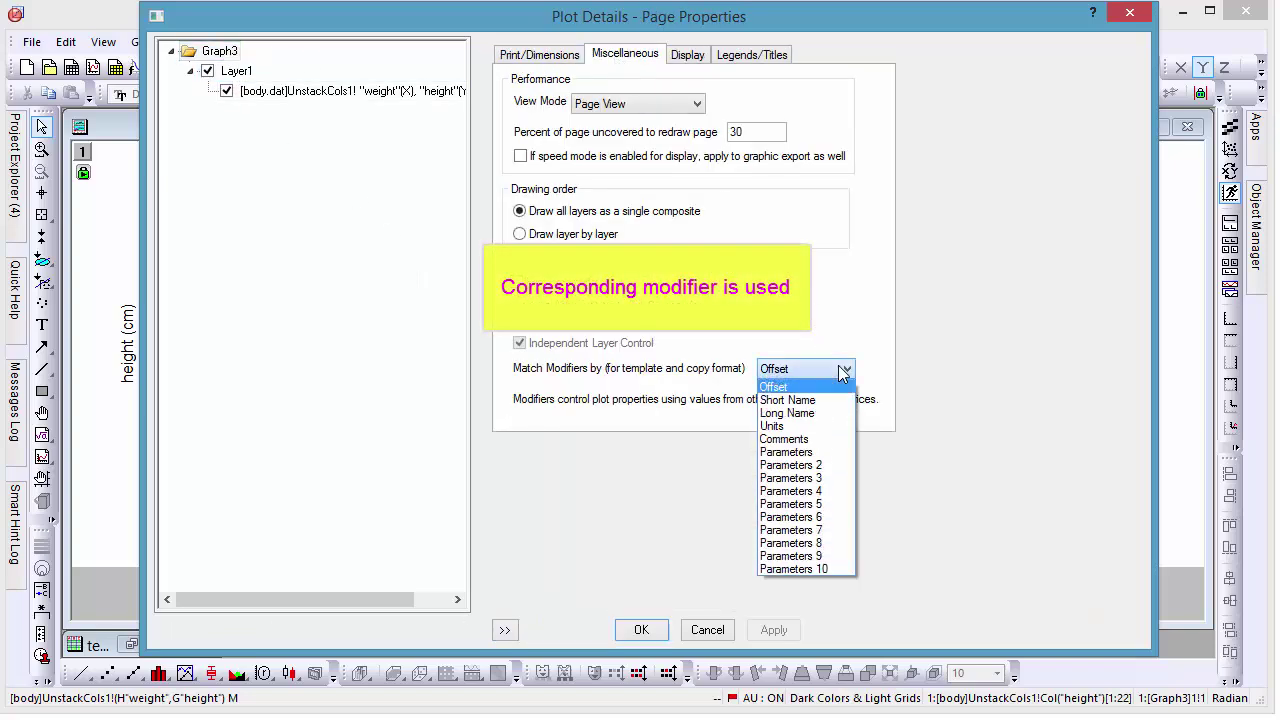
left_click(843, 369)
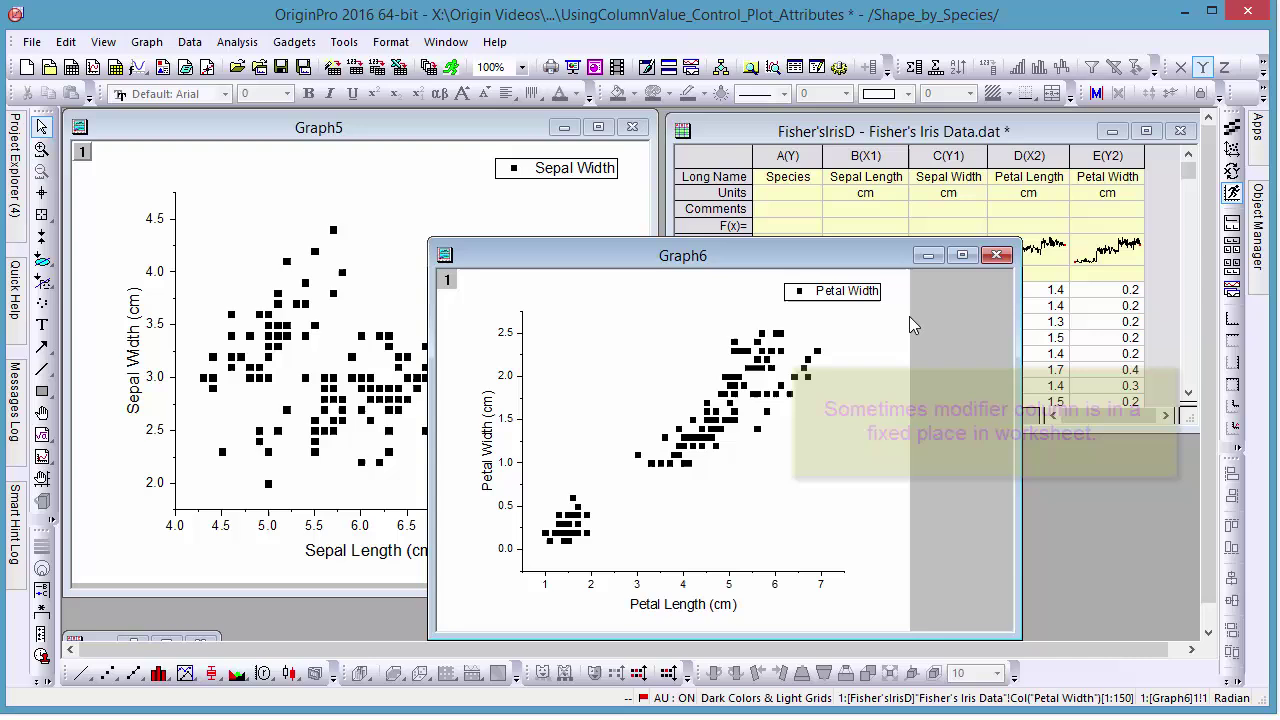
Give Graph5's sepal symbols a Blue colour and shapes indexed by Col(A) Species via custom construction
left_click(800, 160)
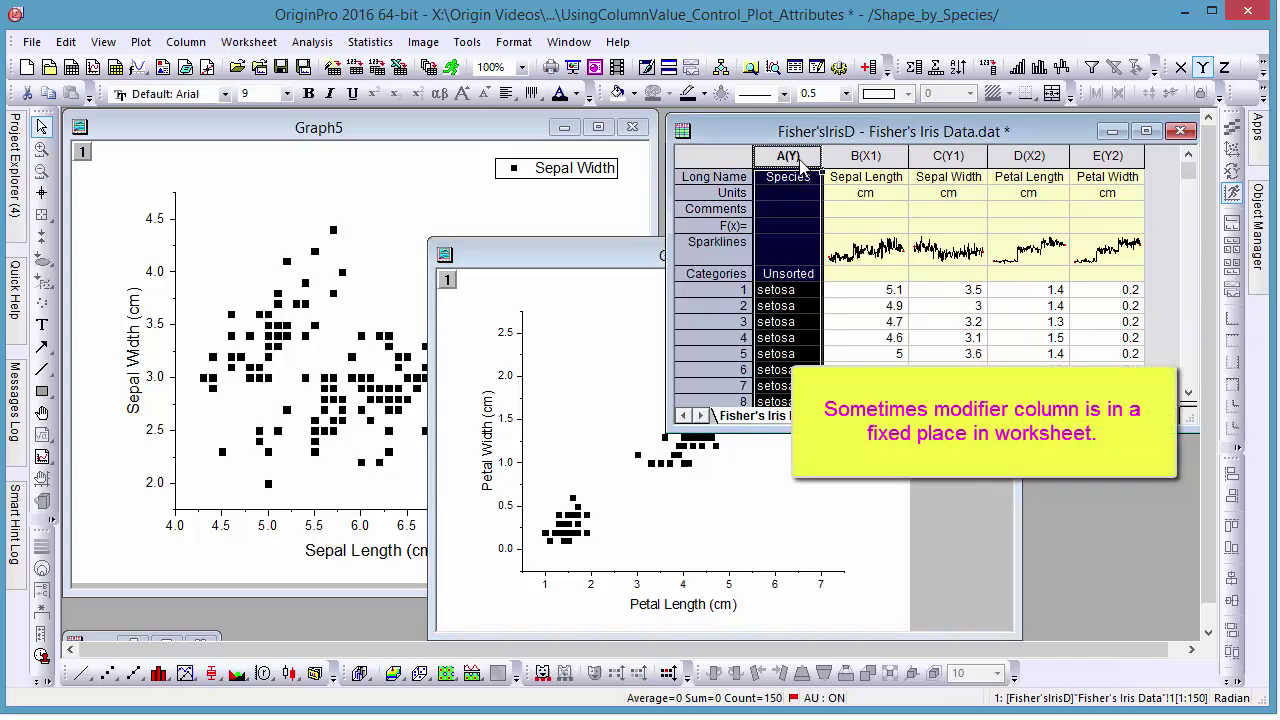
left_click(314, 254)
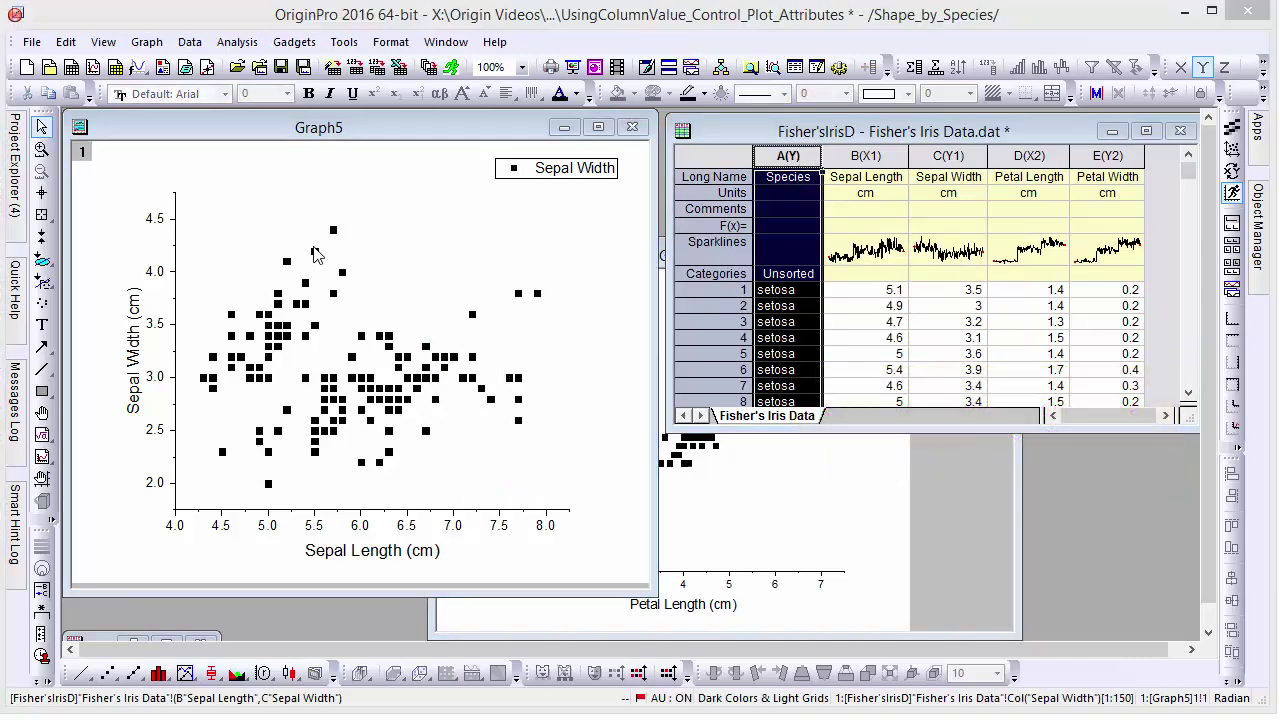
double_click(314, 254)
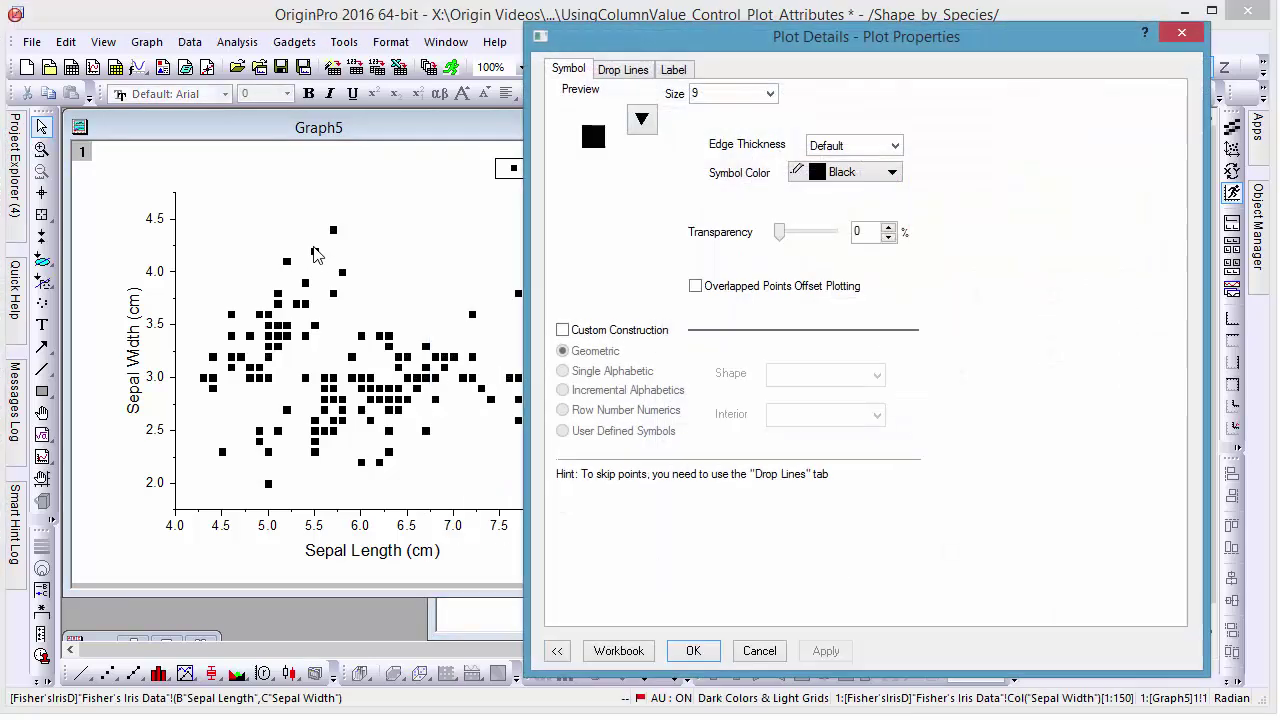
left_click(630, 333)
left_click(846, 176)
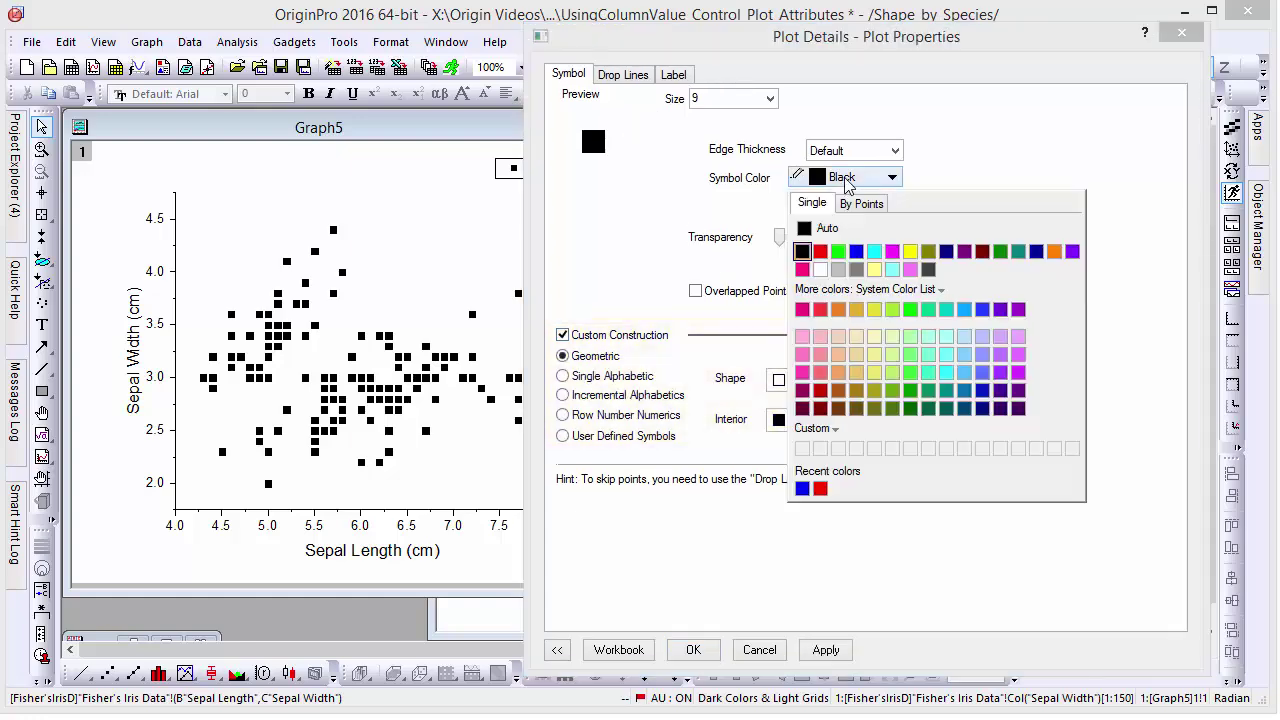
left_click(856, 252)
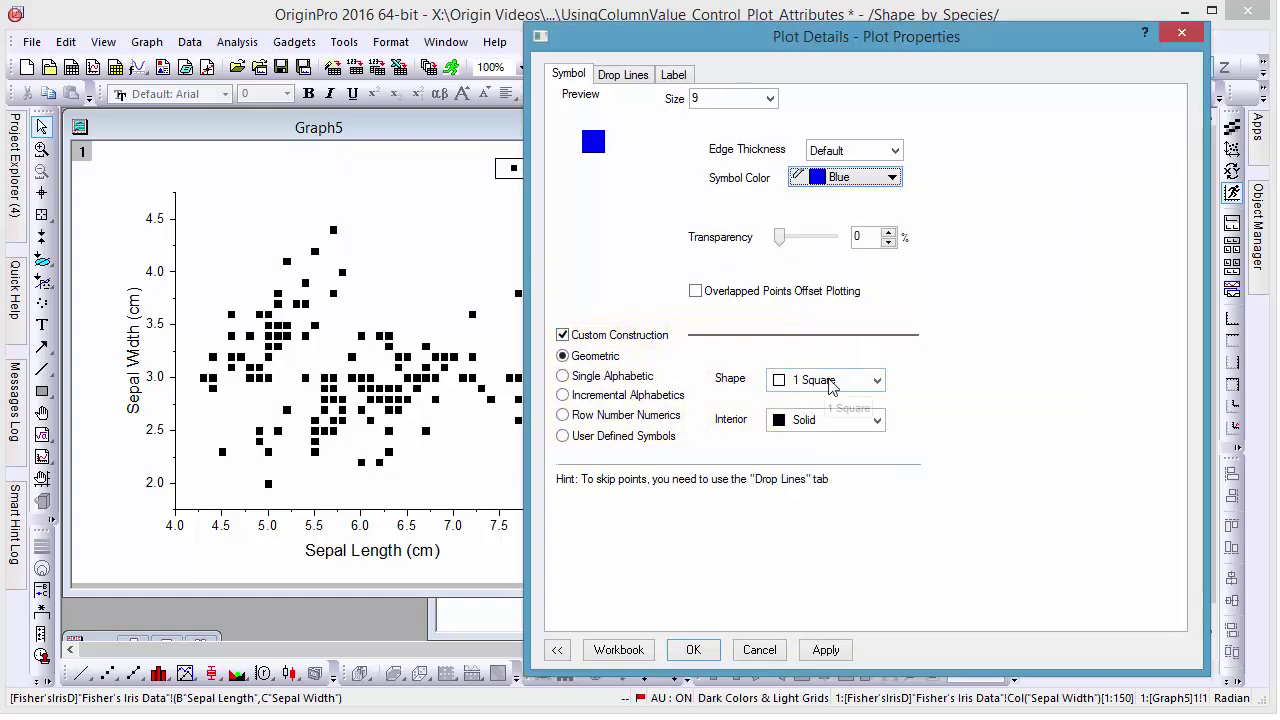
left_click(791, 380)
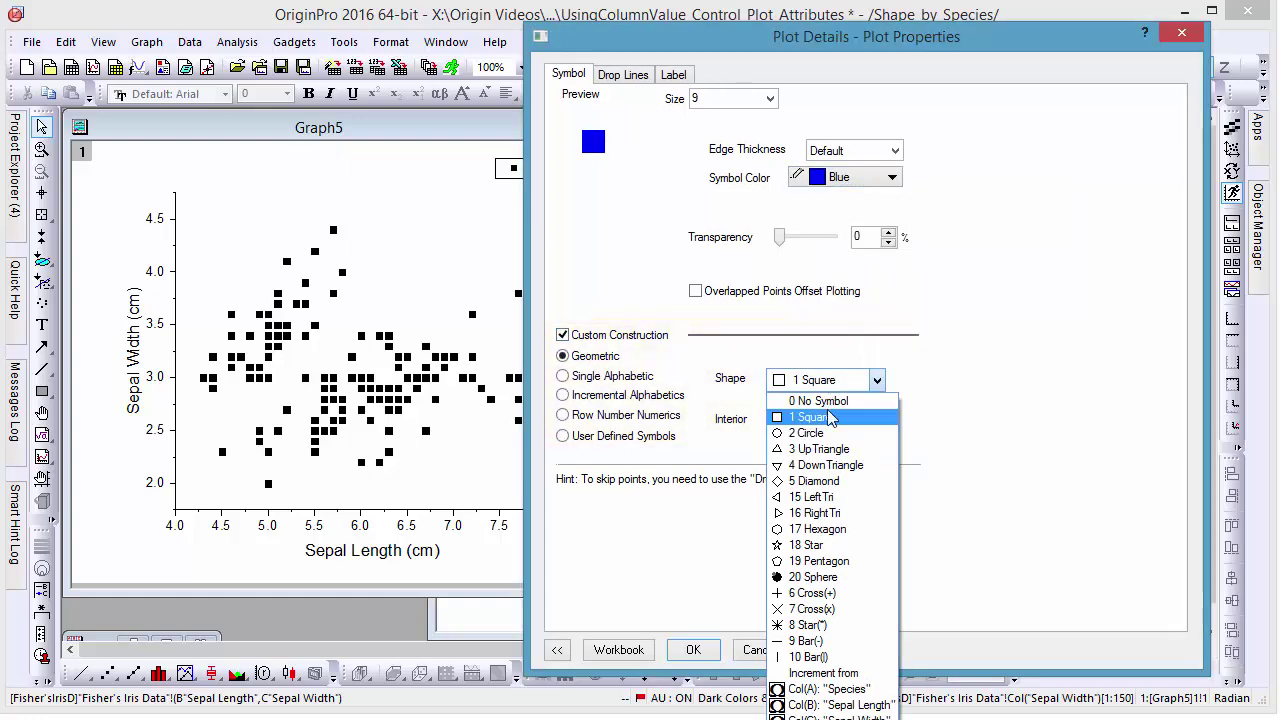
left_click(866, 690)
left_click(828, 650)
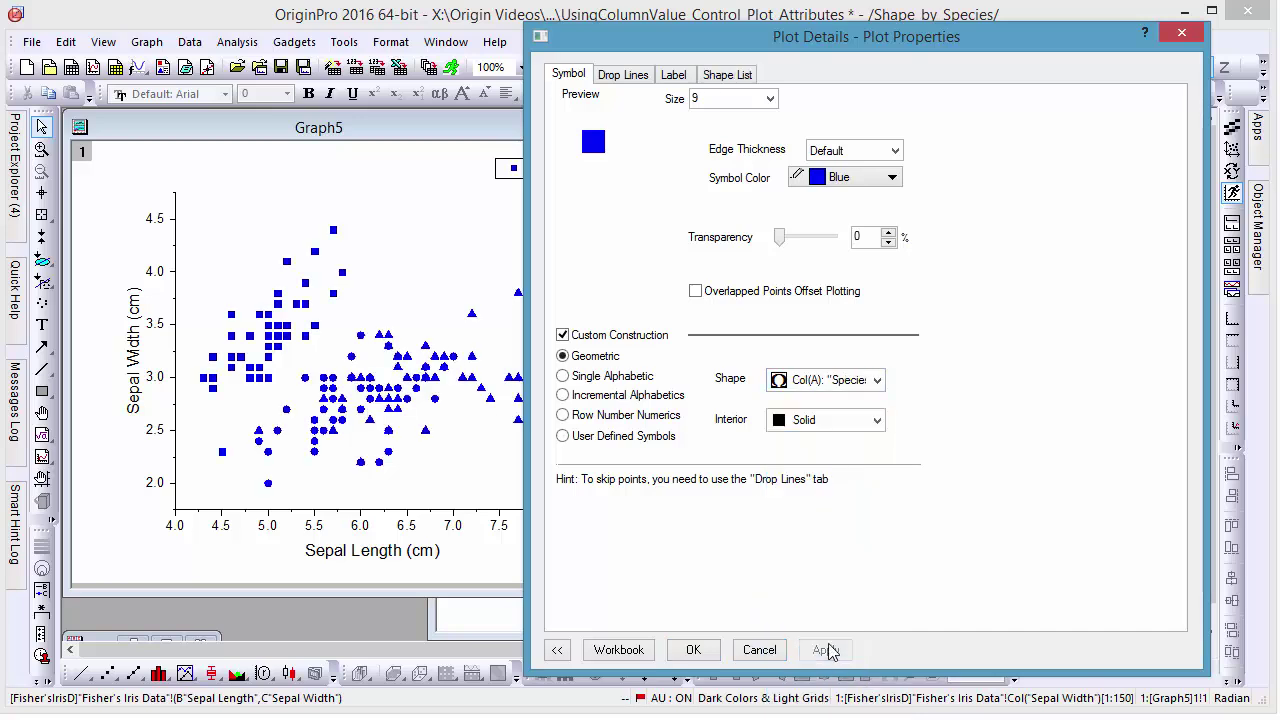
Turn on a custom shape increment list with Star replacing Square as the first shape, and apply
left_click(712, 78)
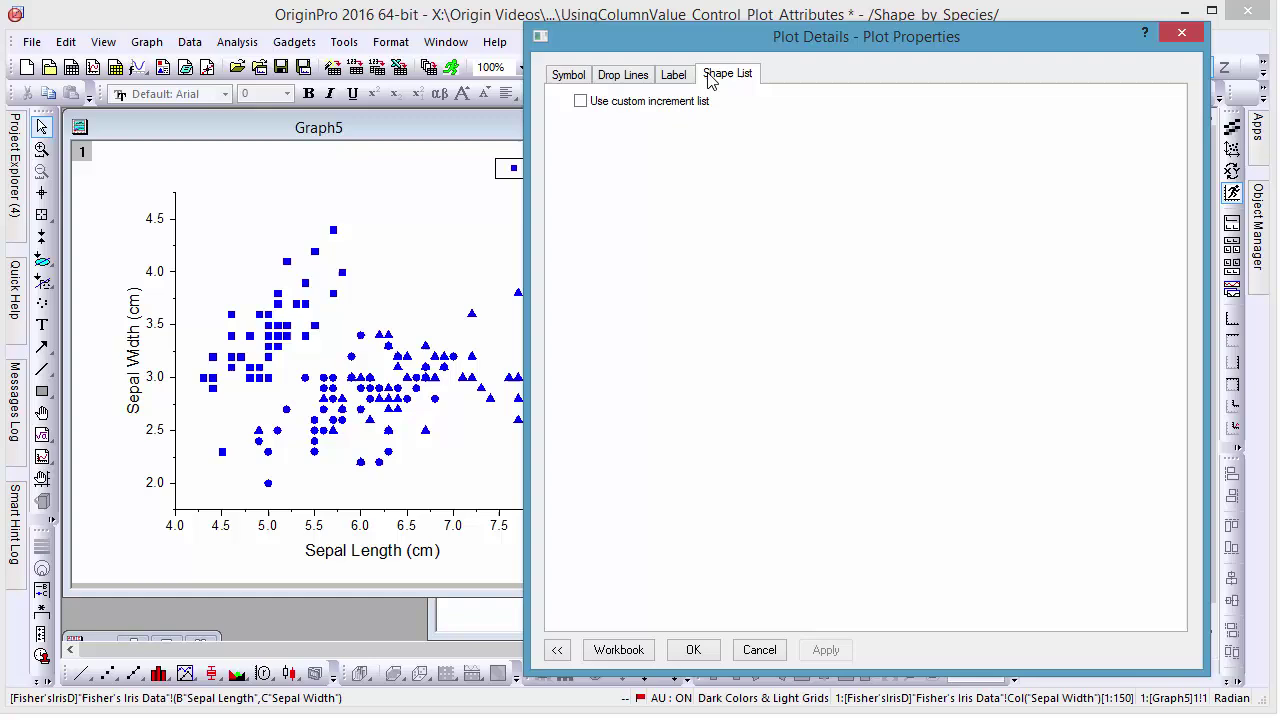
left_click(632, 103)
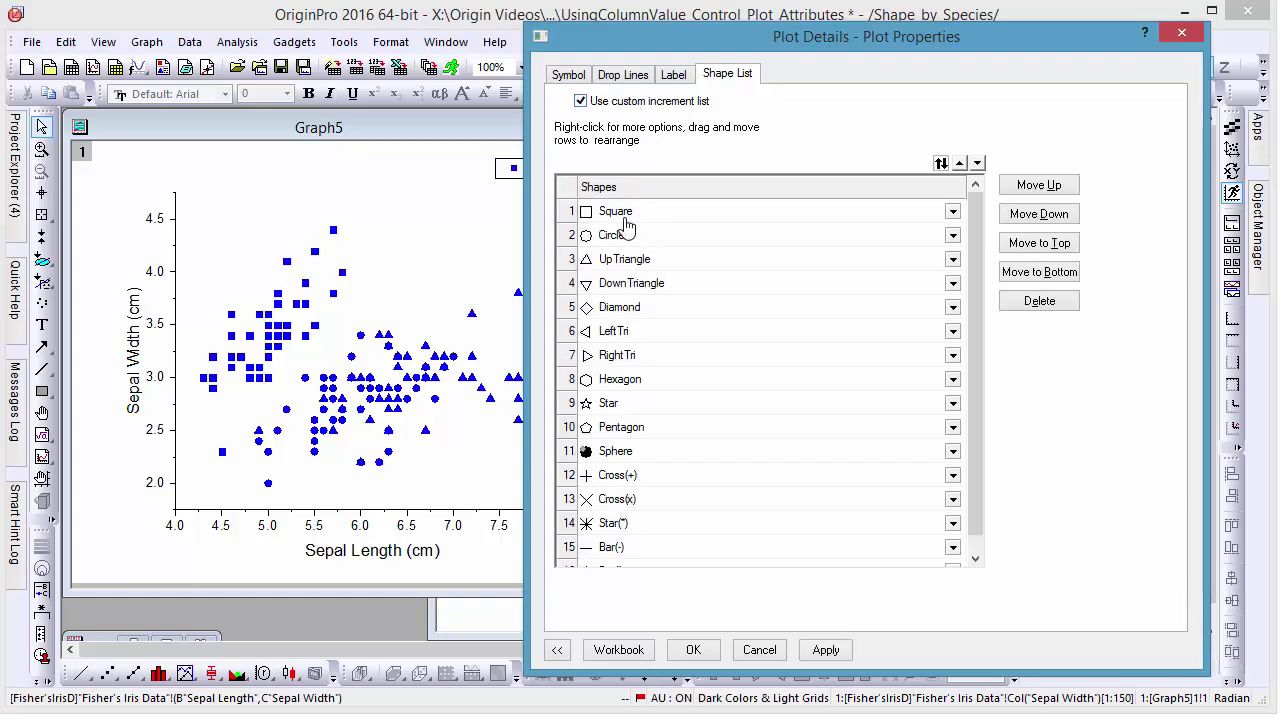
left_click(622, 213)
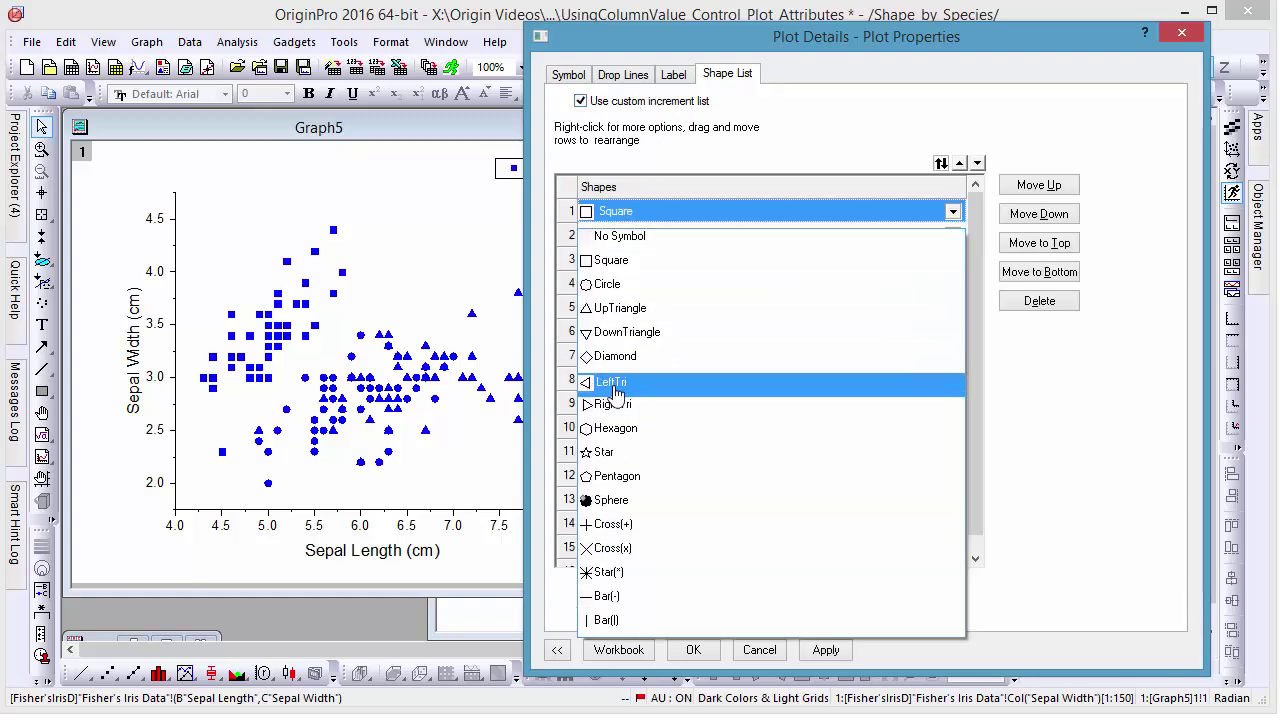
left_click(594, 452)
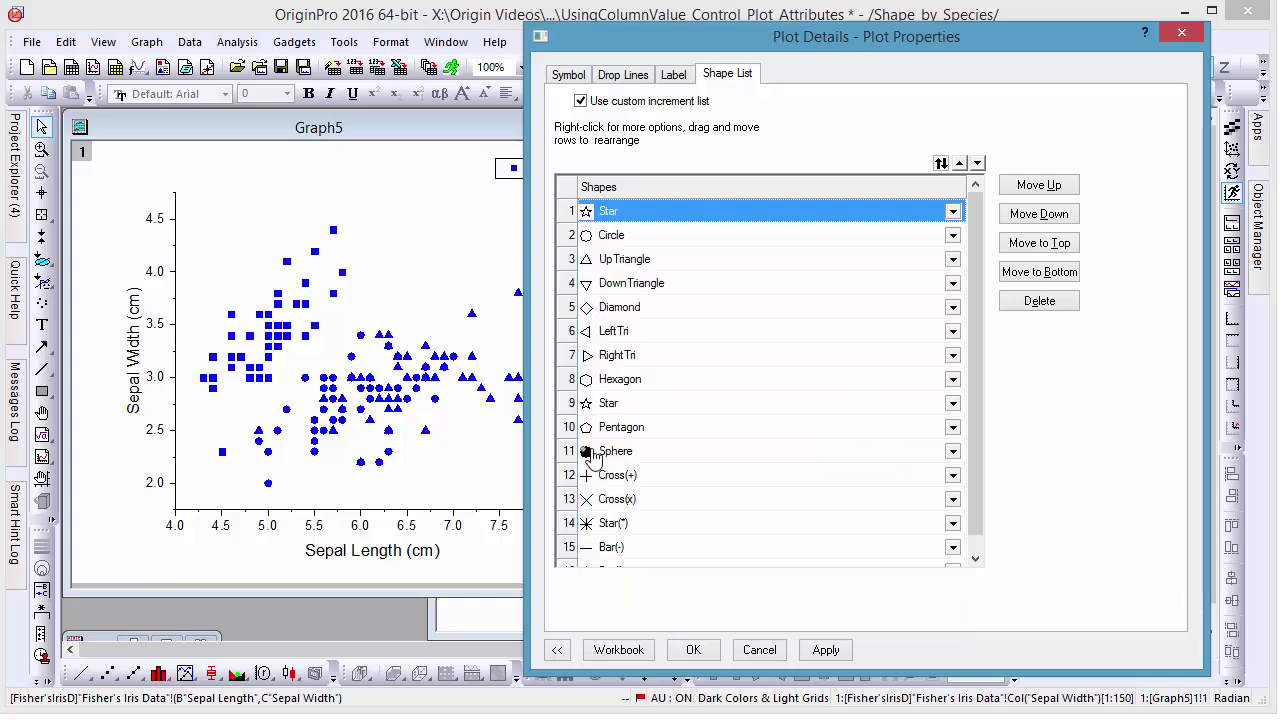
left_click(826, 650)
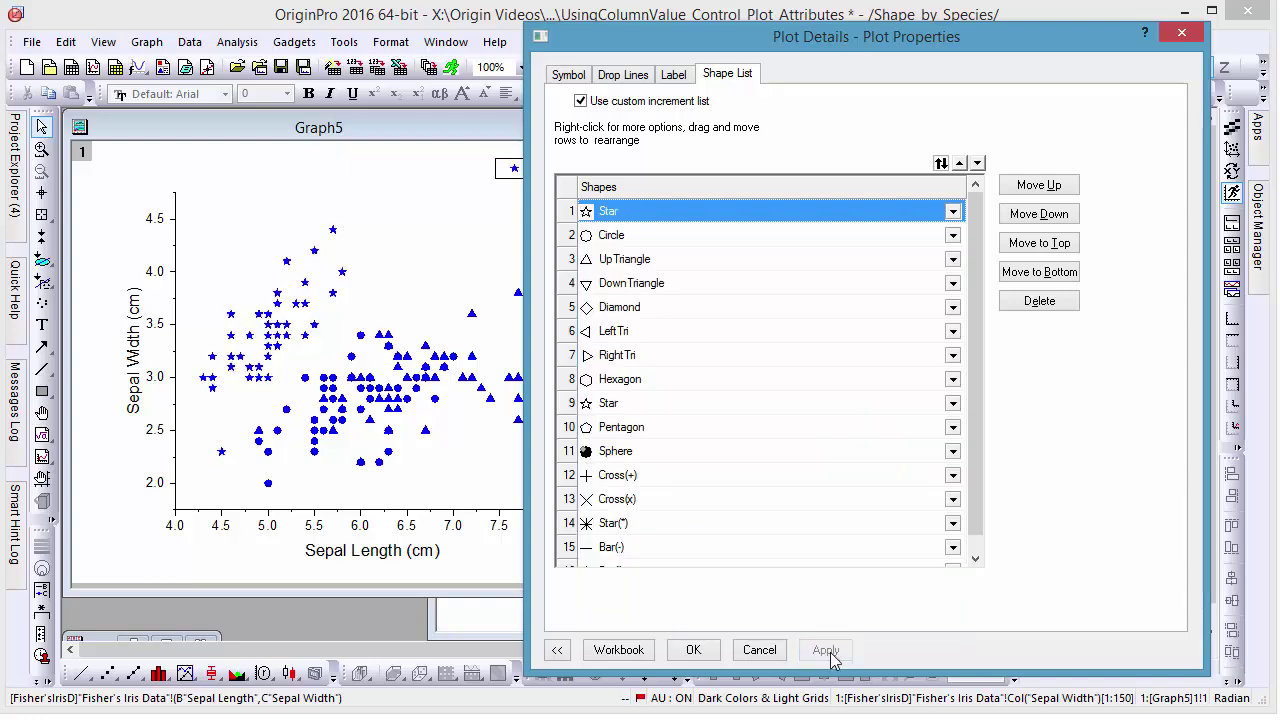
Set Graph5's Match Modifiers by option to Long Name and close Plot Details
left_click(557, 650)
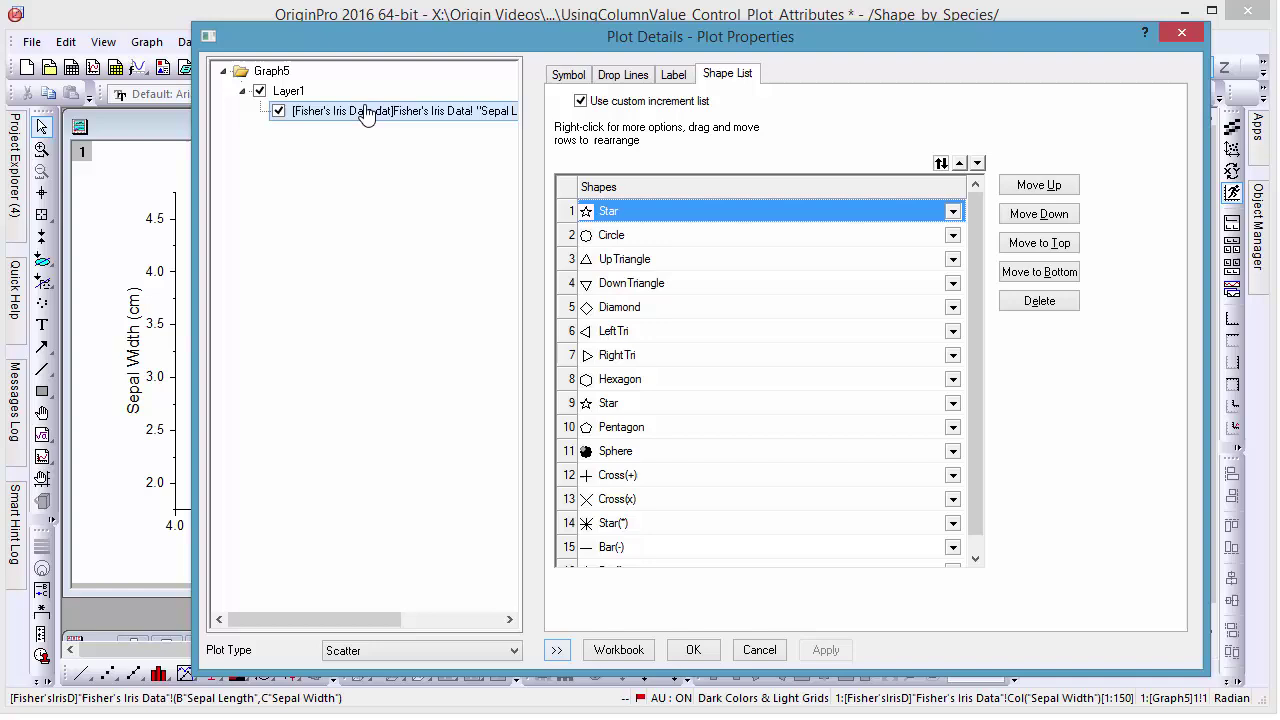
left_click(272, 71)
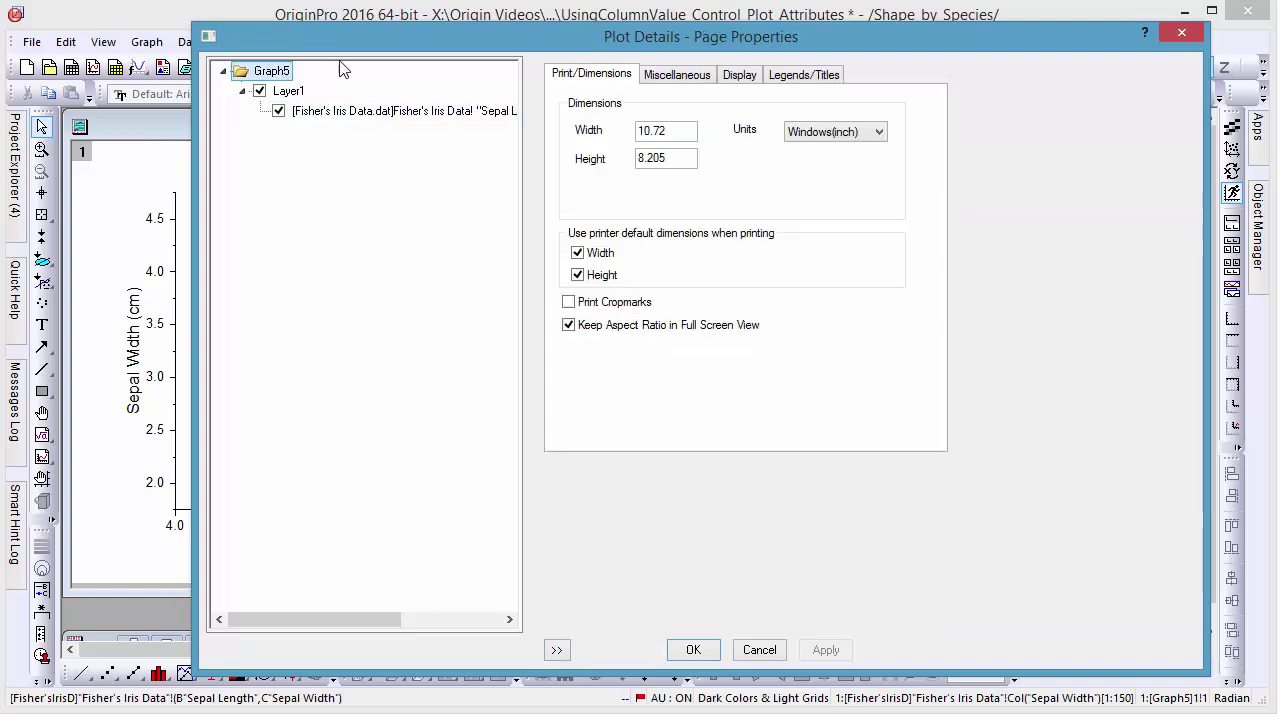
left_click(701, 80)
left_click(855, 389)
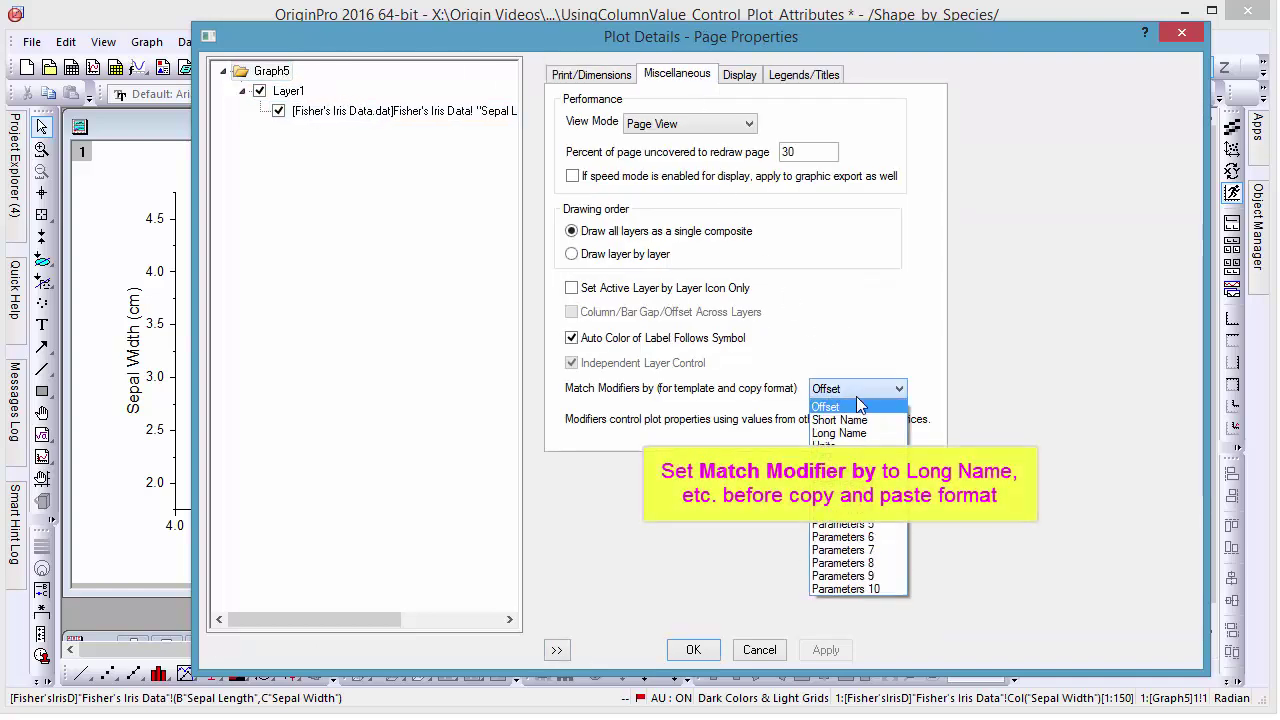
left_click(854, 433)
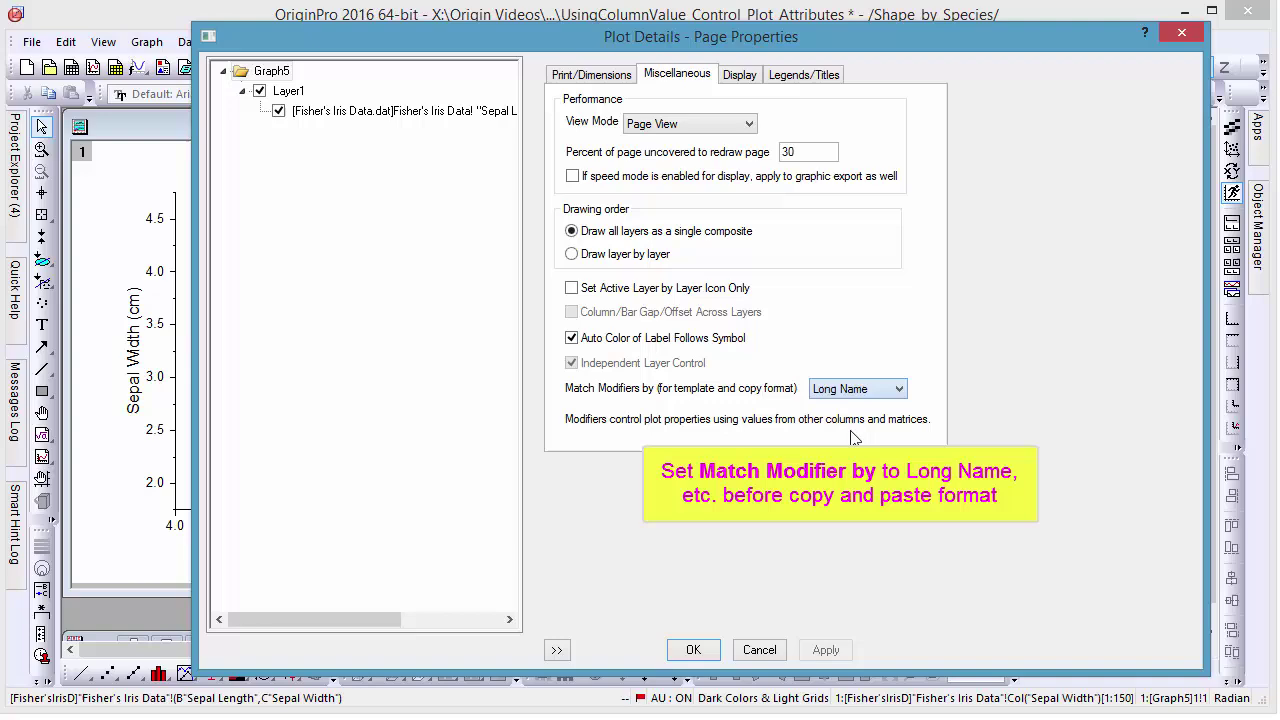
left_click(692, 650)
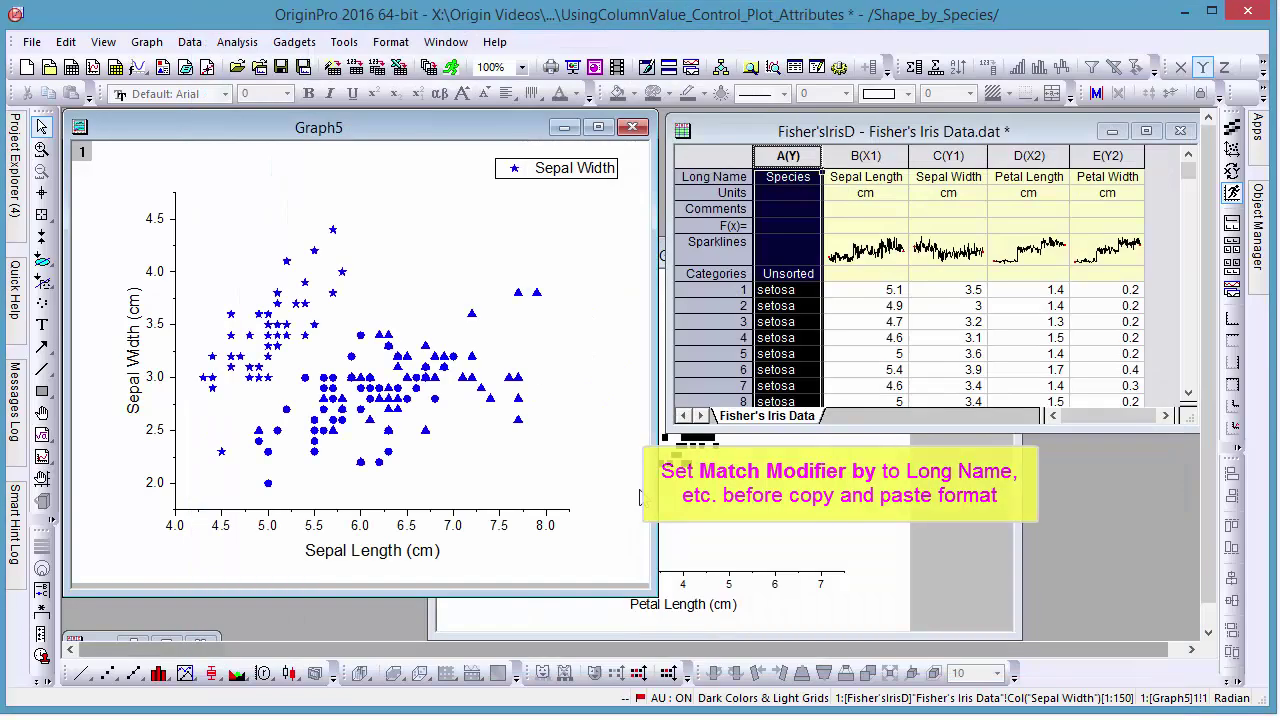
Copy Graph5's scatter format and paste all of it onto Graph6's petal scatter
right_click(390, 338)
left_click(503, 480)
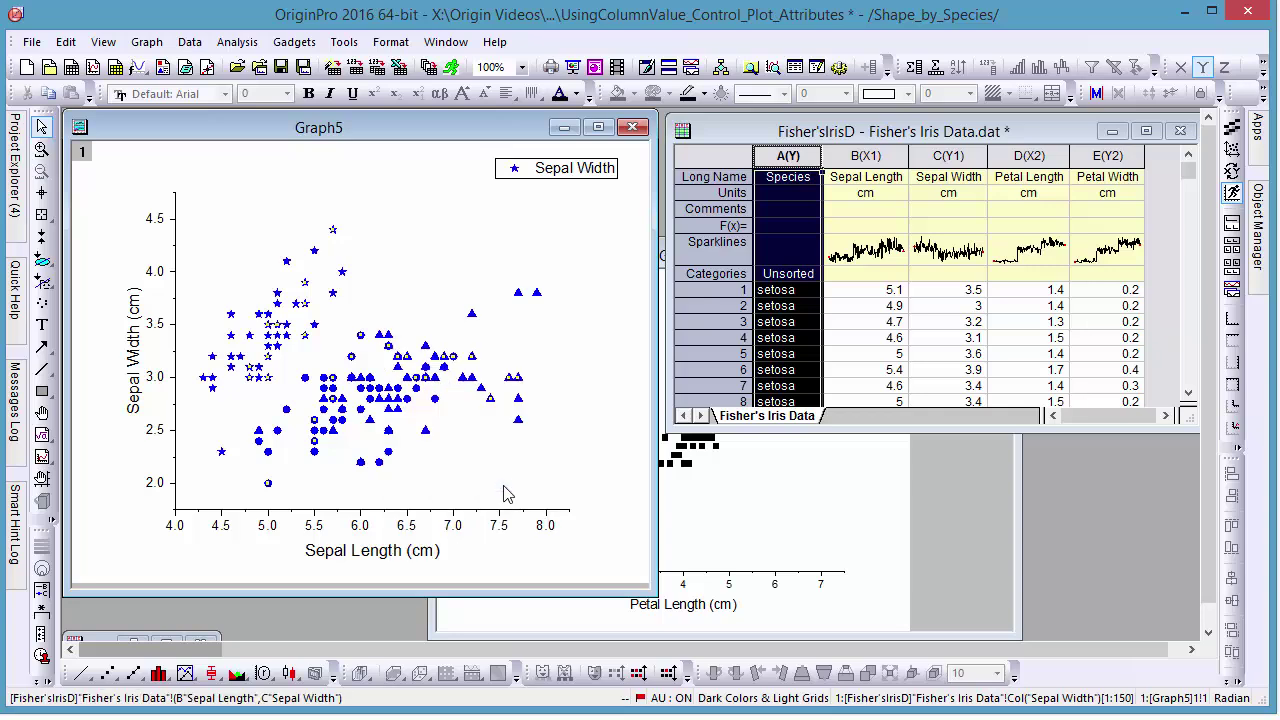
left_click(929, 470)
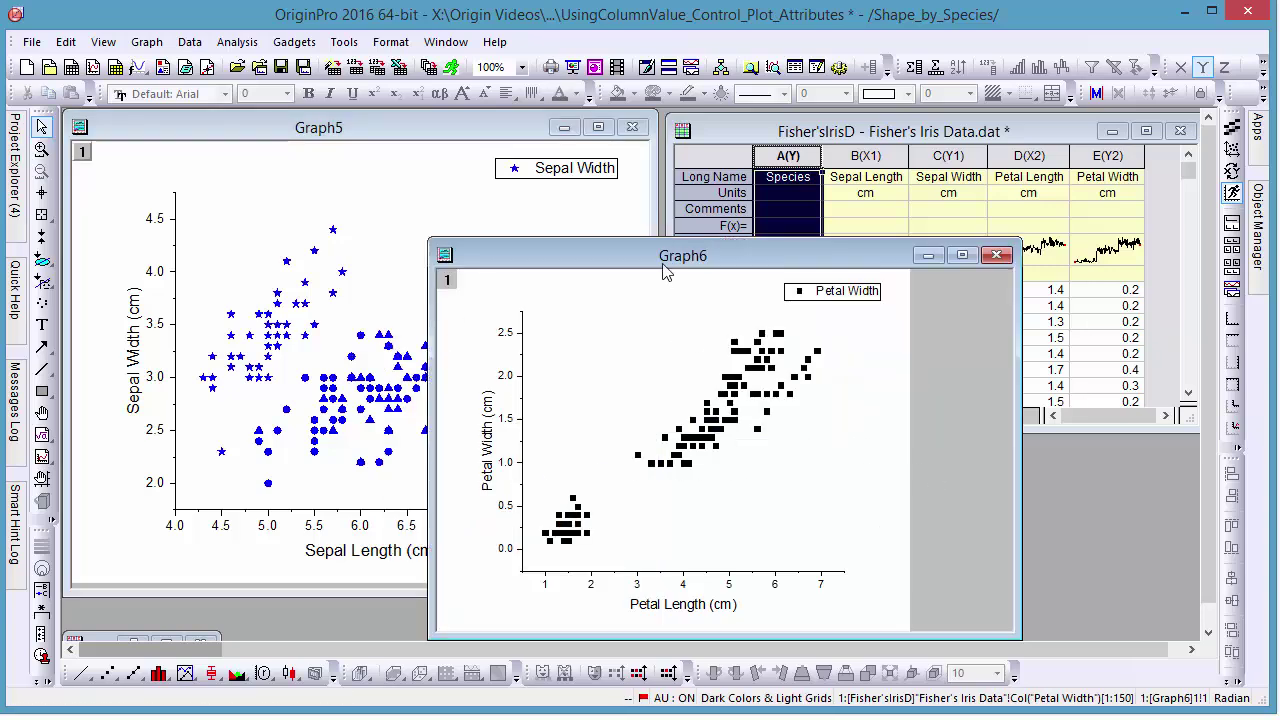
left_click_drag(663, 264, 540, 160)
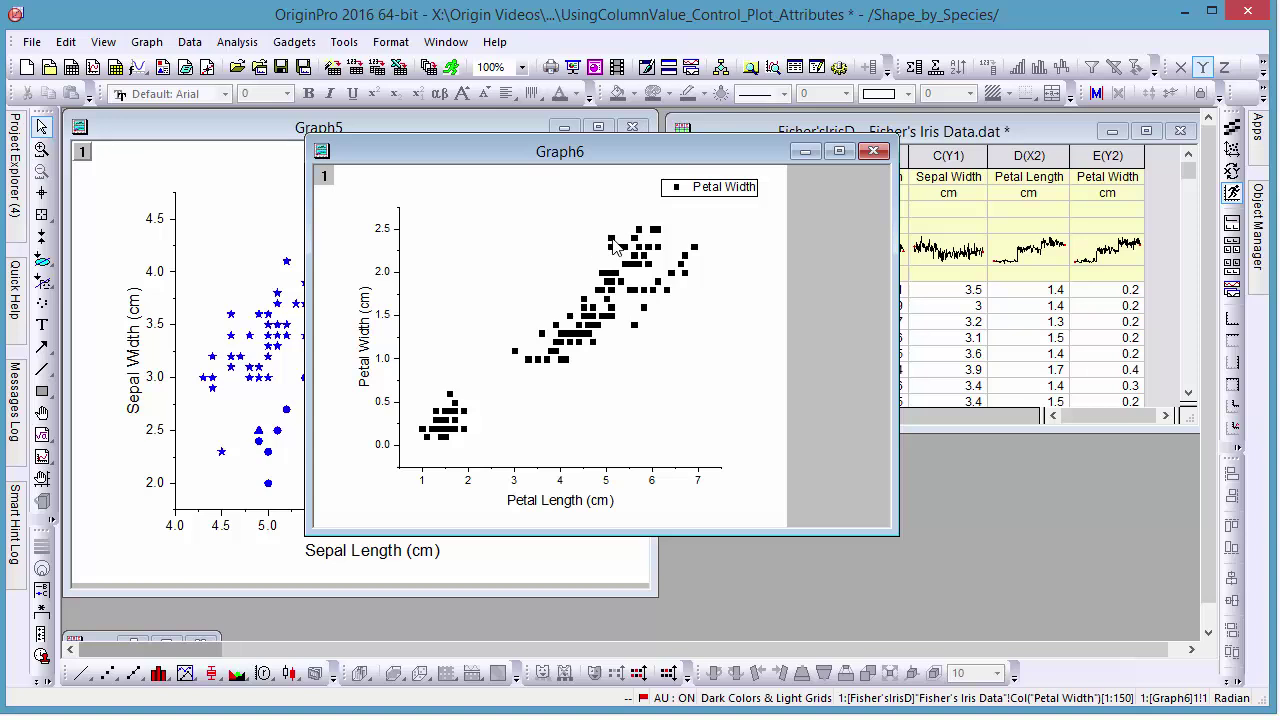
right_click(615, 248)
mouse_move(704, 410)
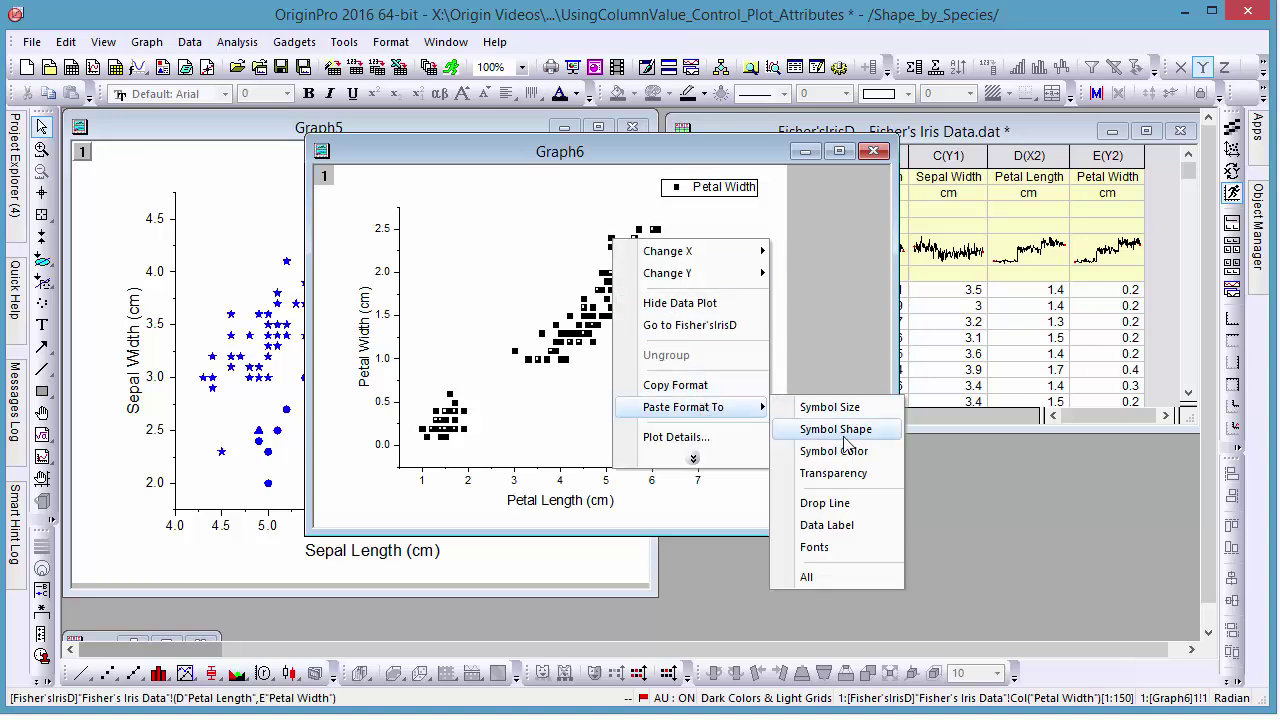
left_click(830, 575)
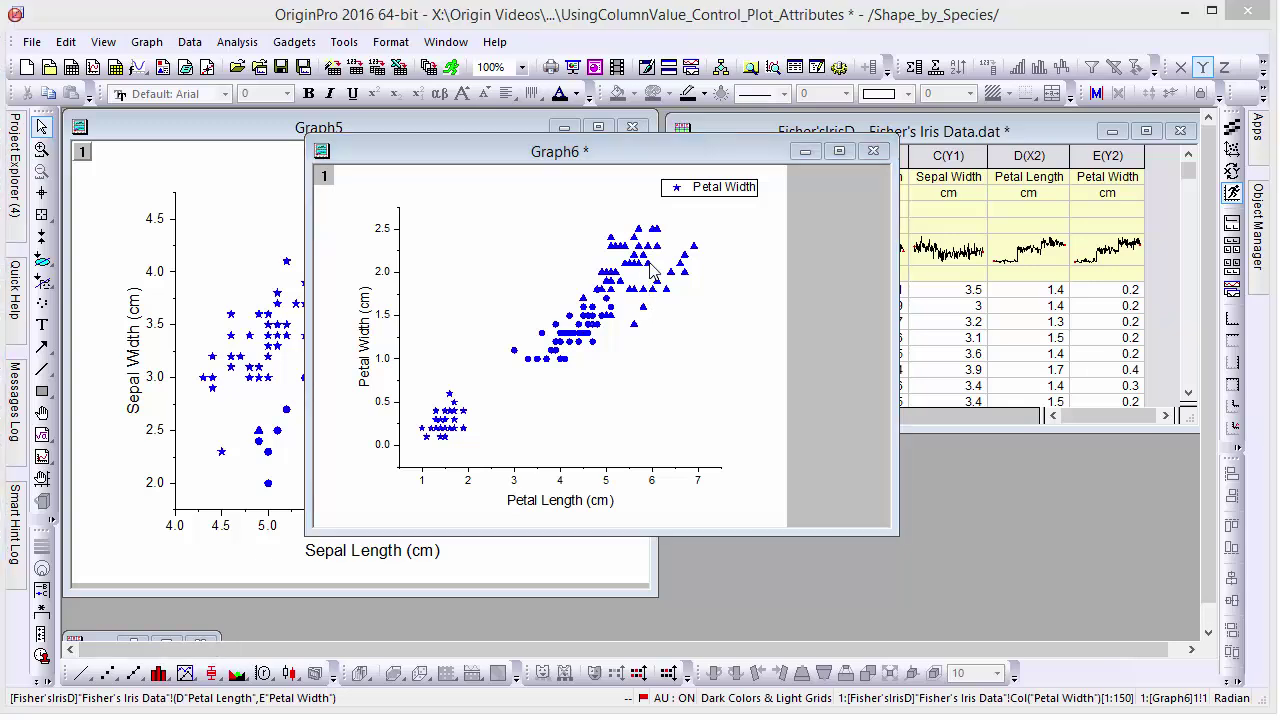
Confirm Graph6's symbol shape is driven by the Species column, leaving it unchanged
double_click(650, 270)
left_click(849, 366)
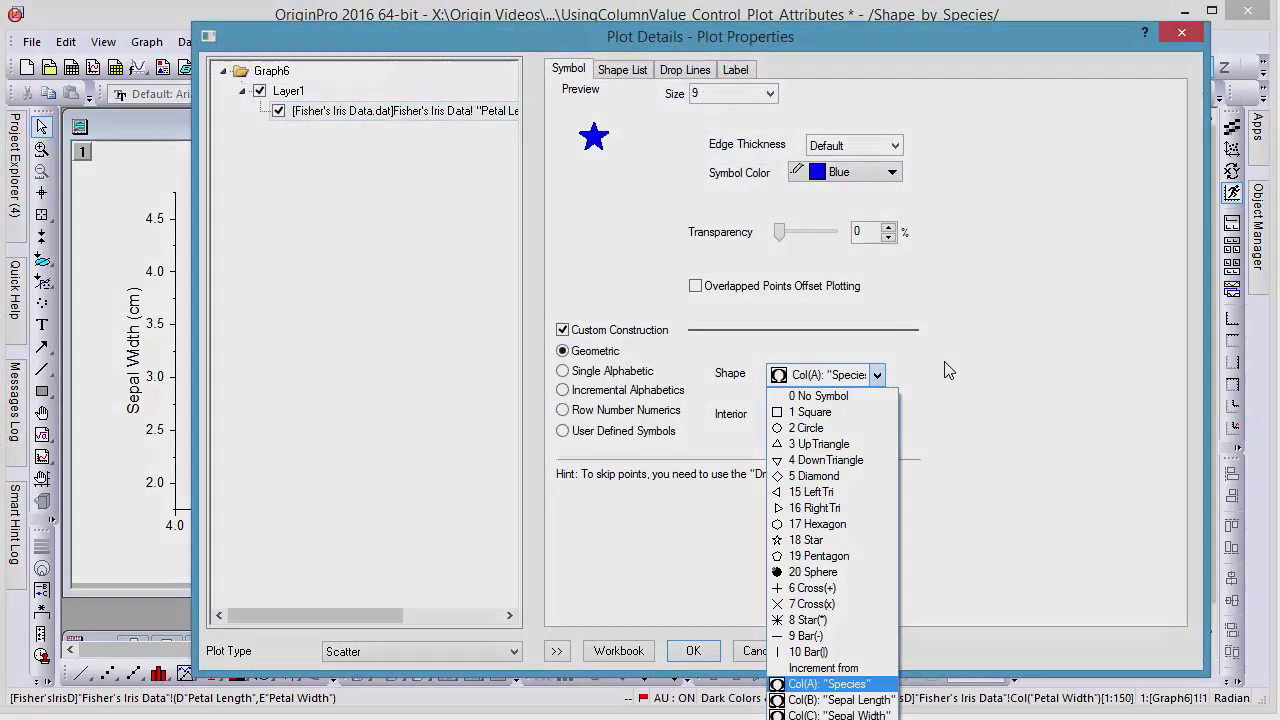
left_click(993, 363)
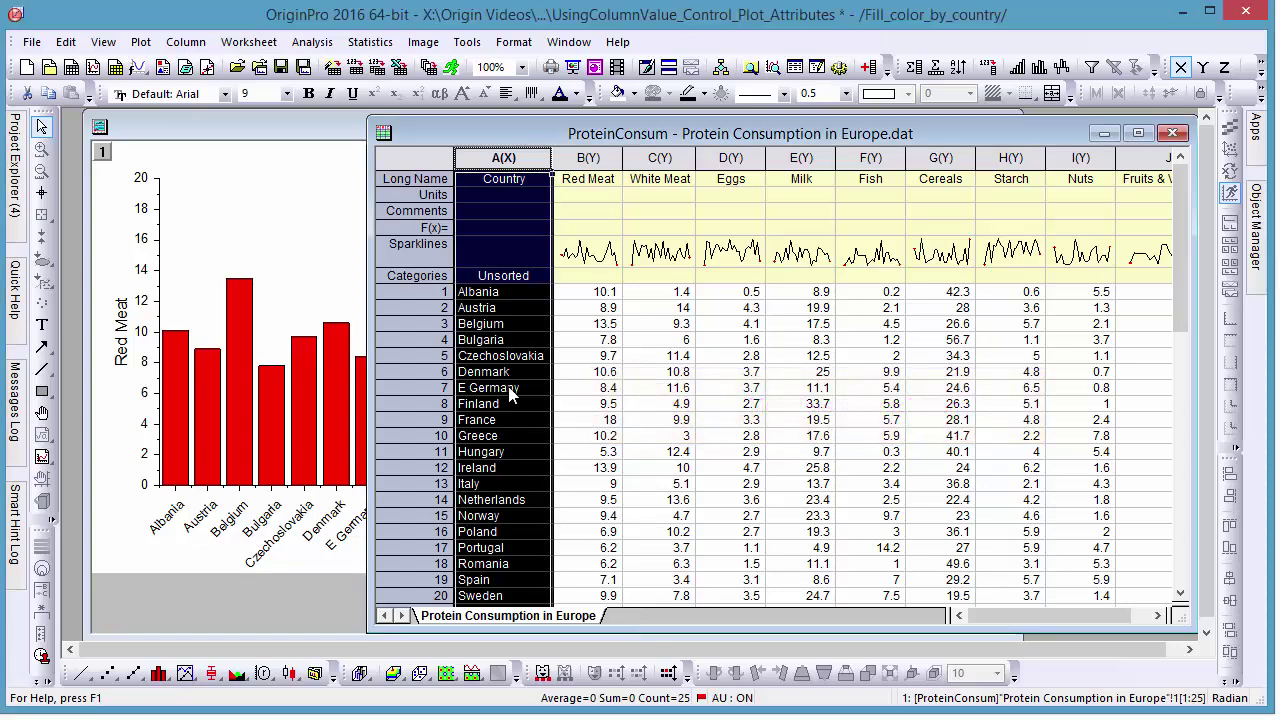
Colour each Red Meat bar by point, with fill colour indexed by Col(A) 'Country'
left_click(287, 186)
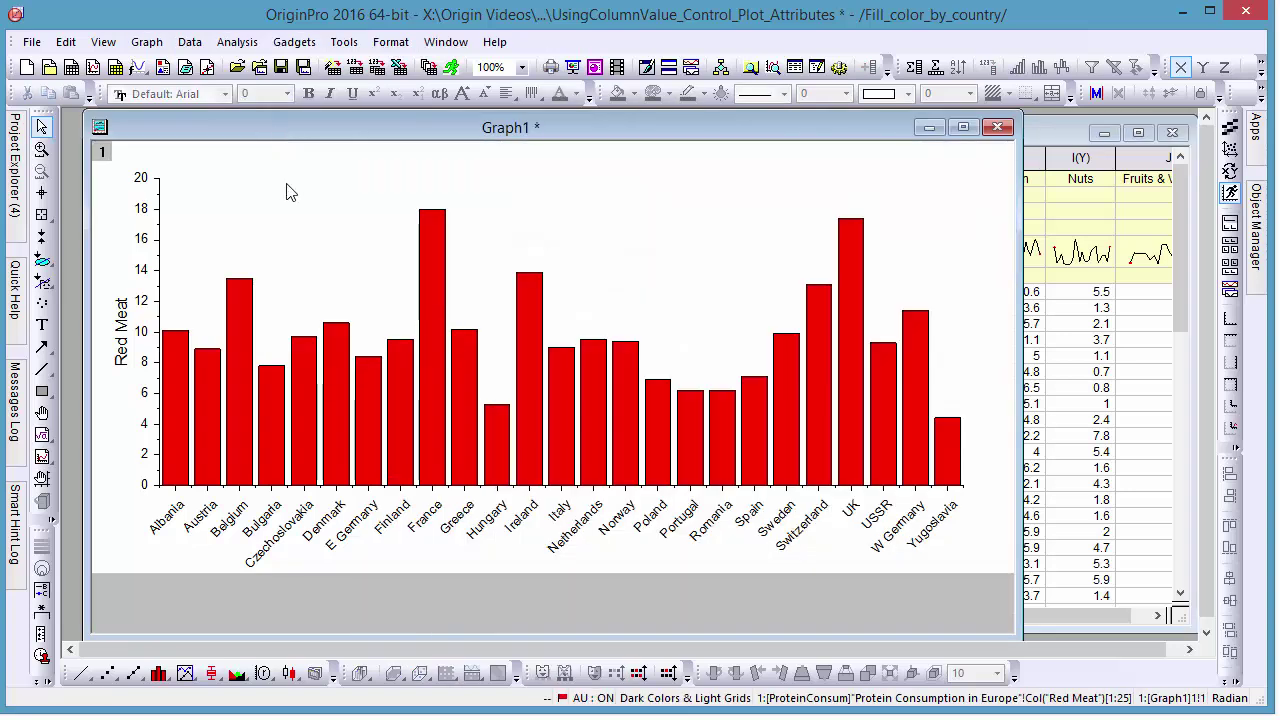
double_click(337, 346)
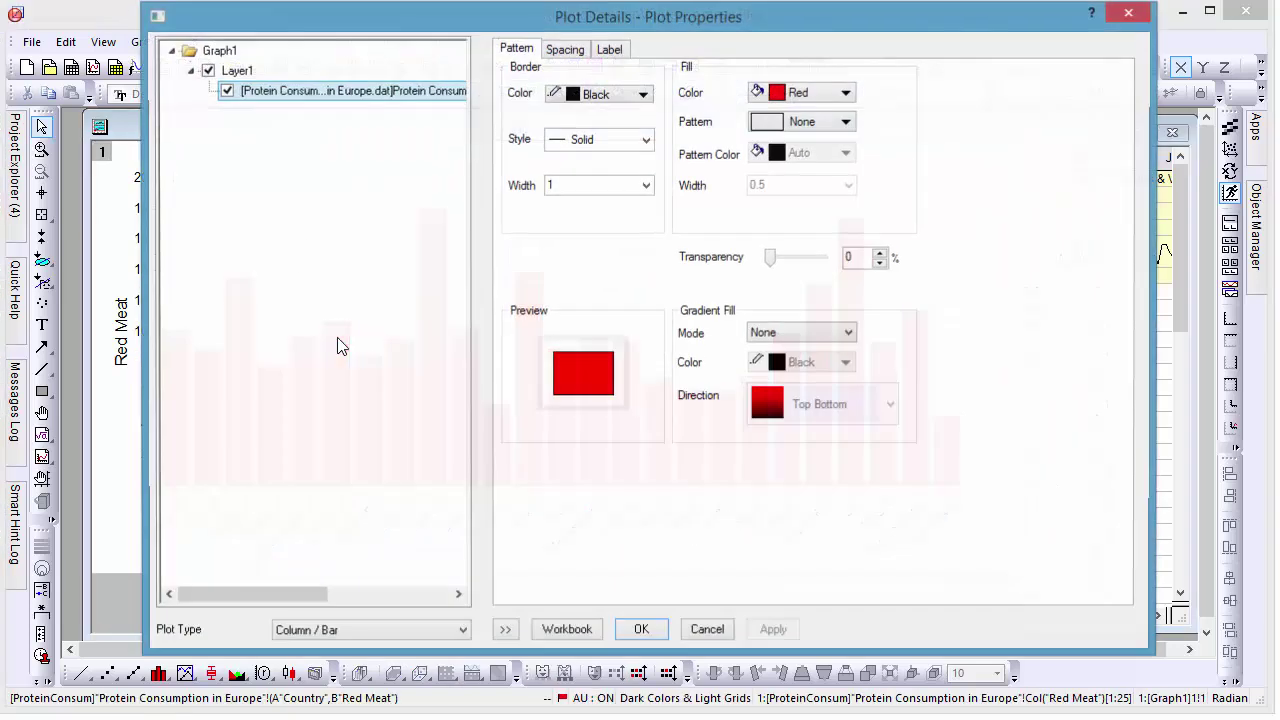
left_click(820, 94)
left_click(822, 119)
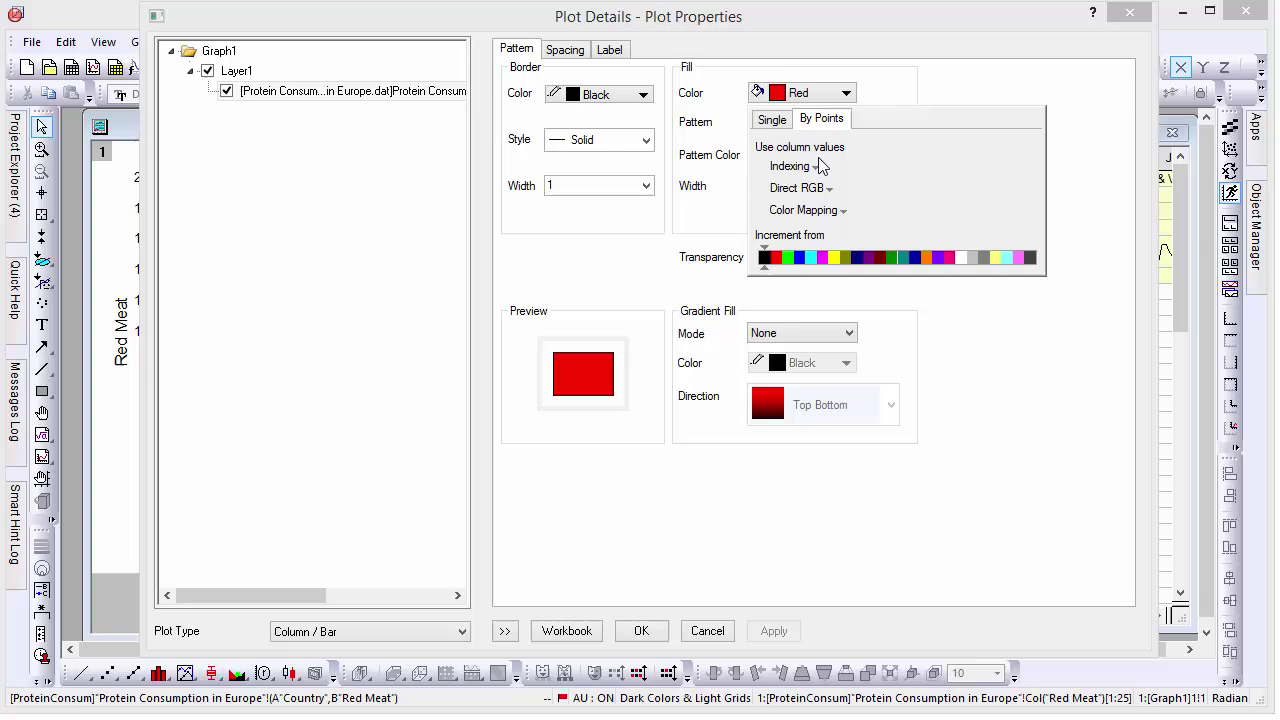
left_click(818, 166)
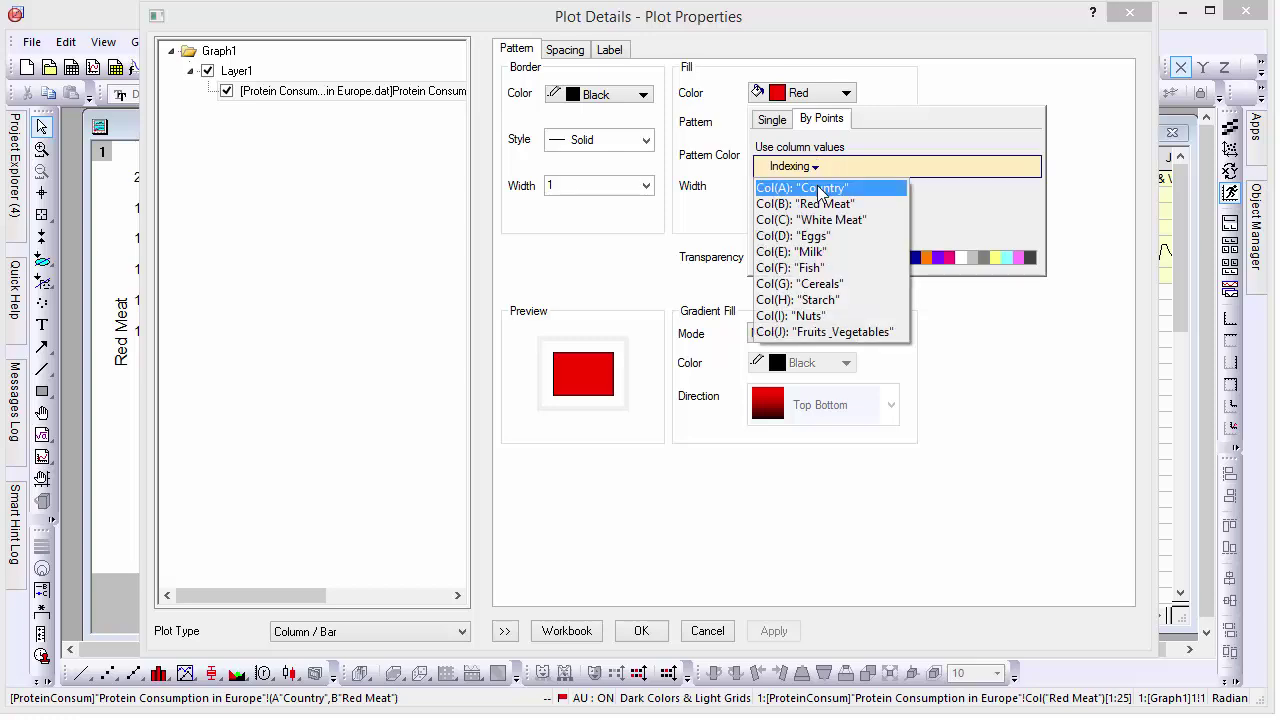
left_click(820, 188)
left_click(641, 629)
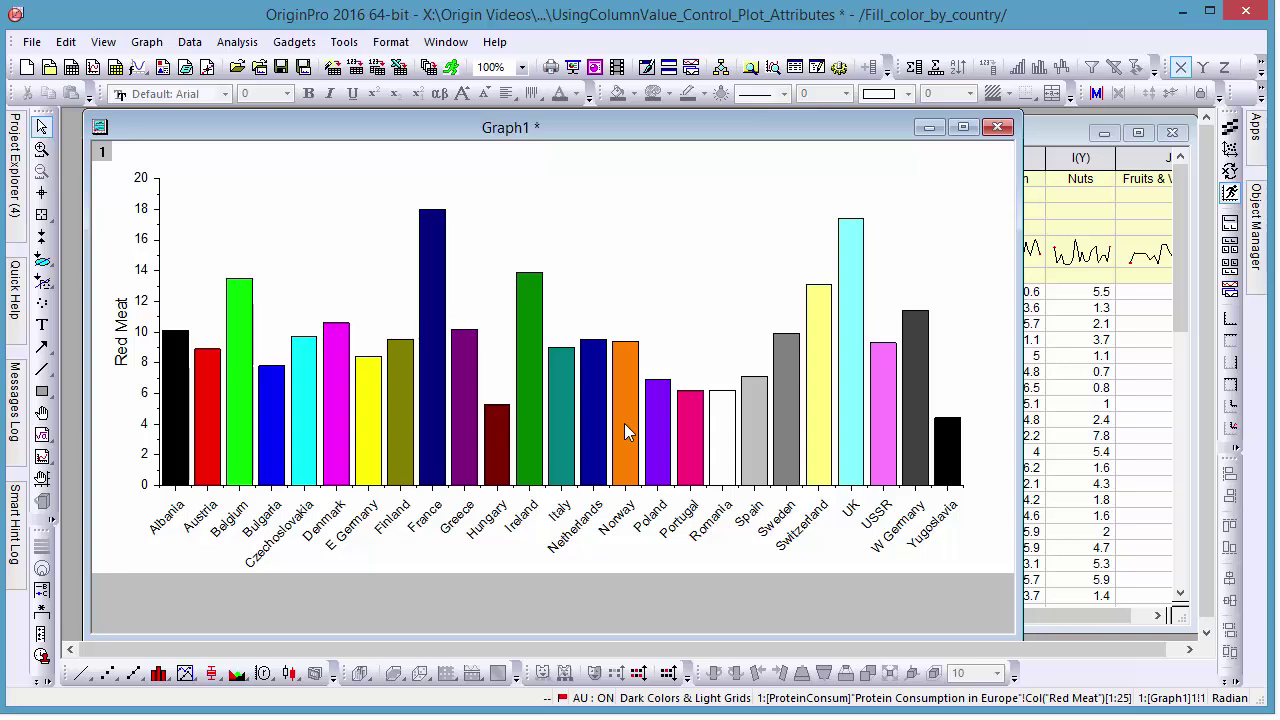
Save Graph1 as template COLUMN_ByCountry matching modifiers by Long Name, then bring up the protein worksheet
right_click(617, 127)
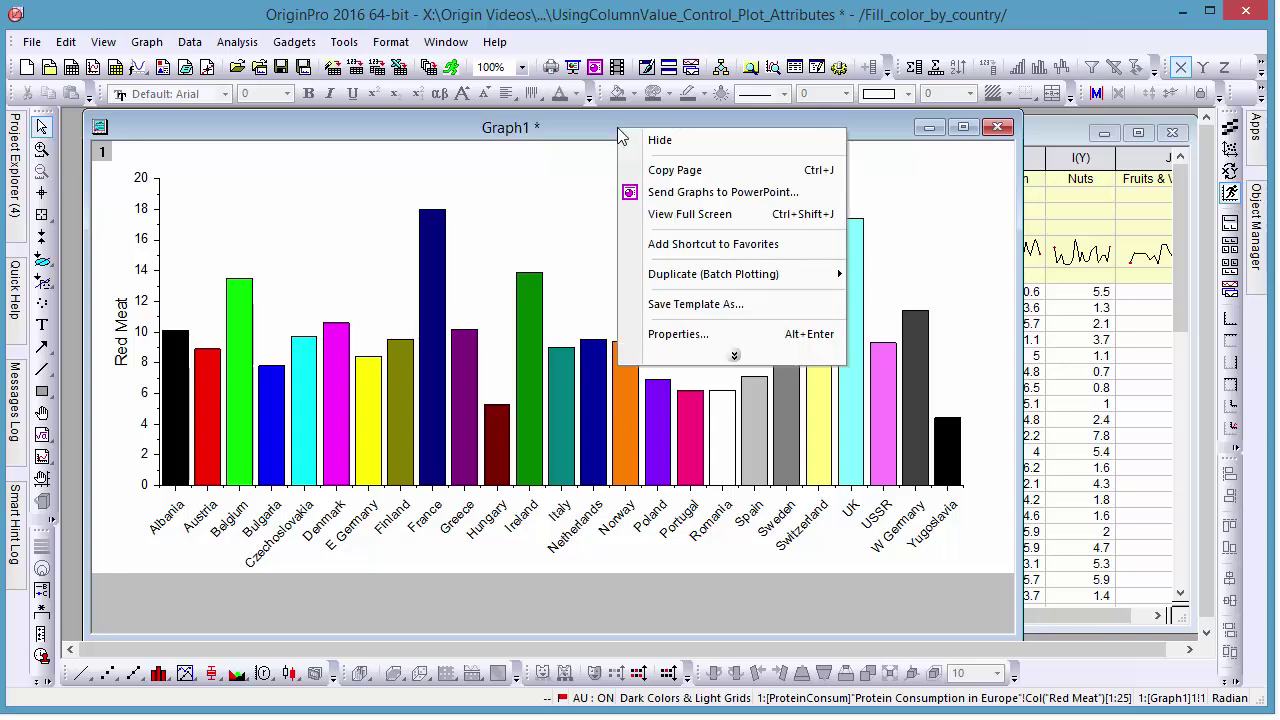
left_click(700, 305)
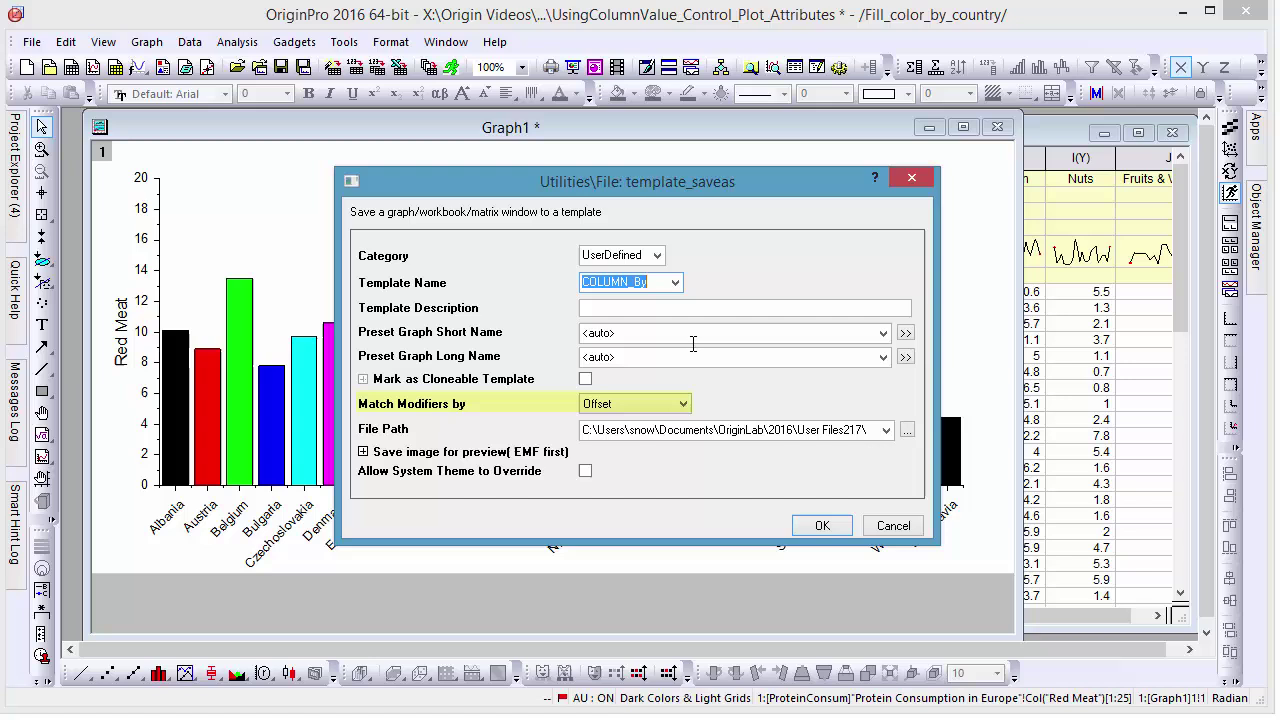
left_click(684, 404)
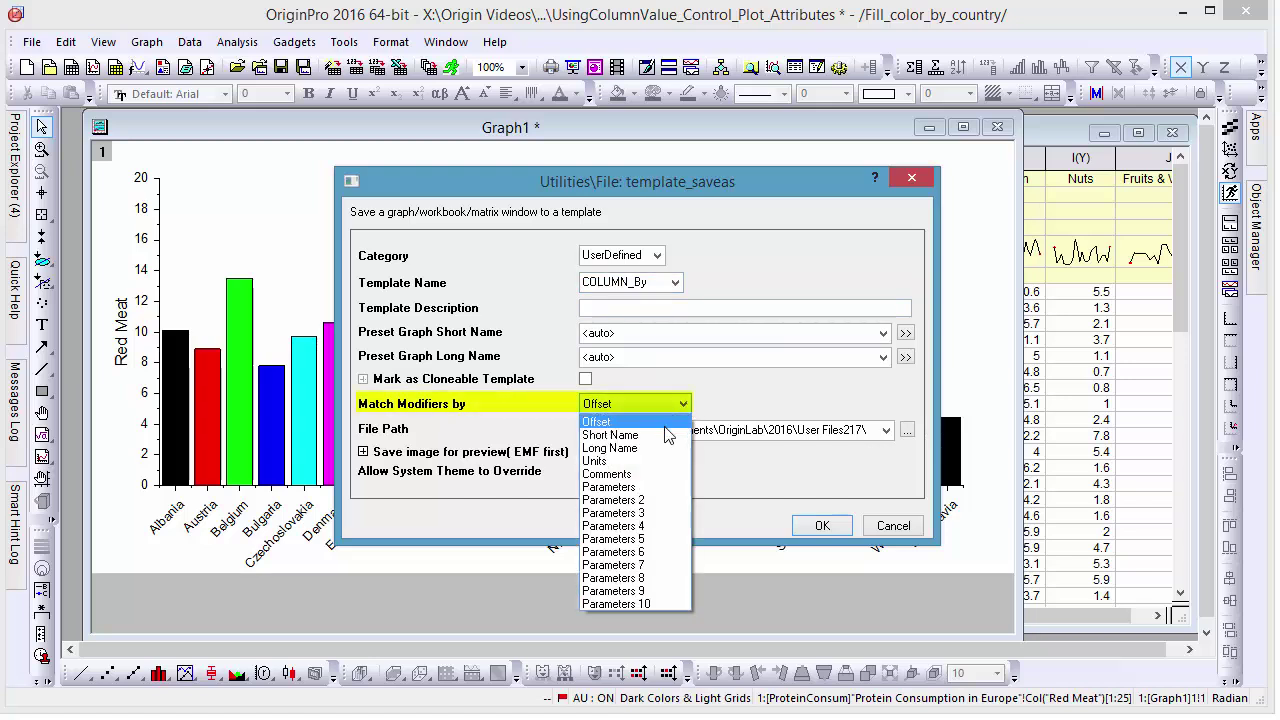
left_click(658, 448)
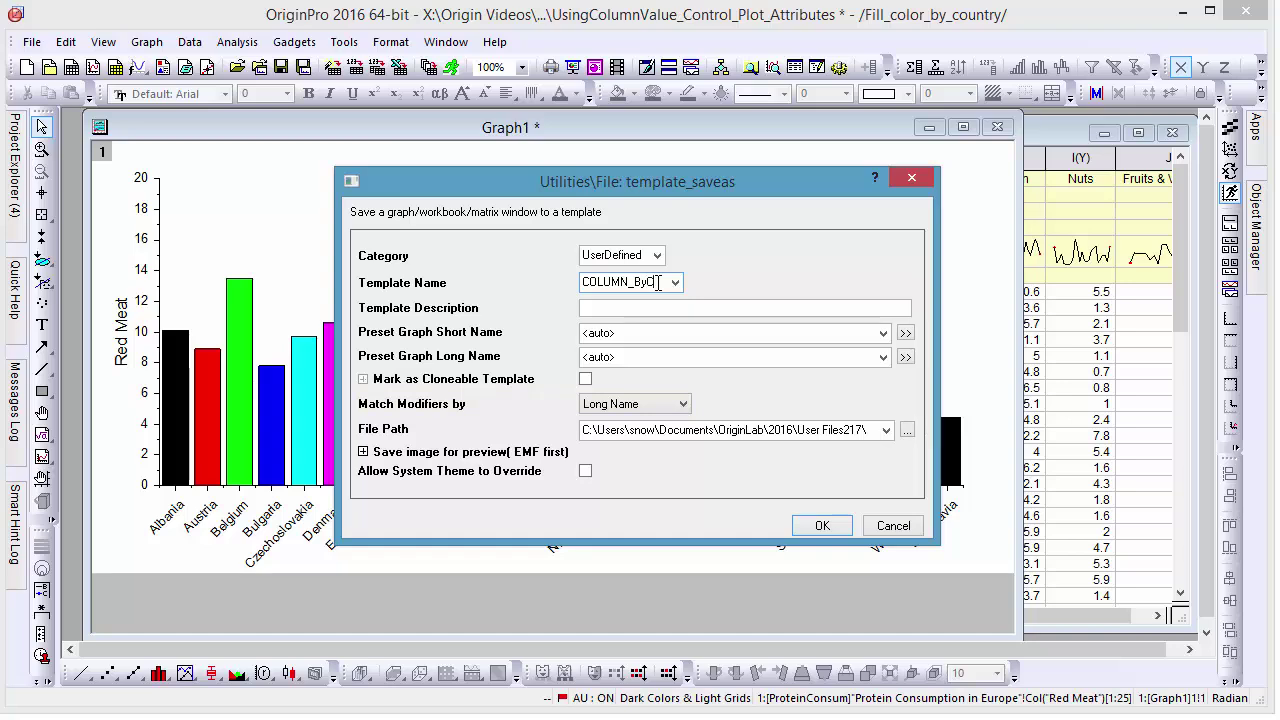
type("untry")
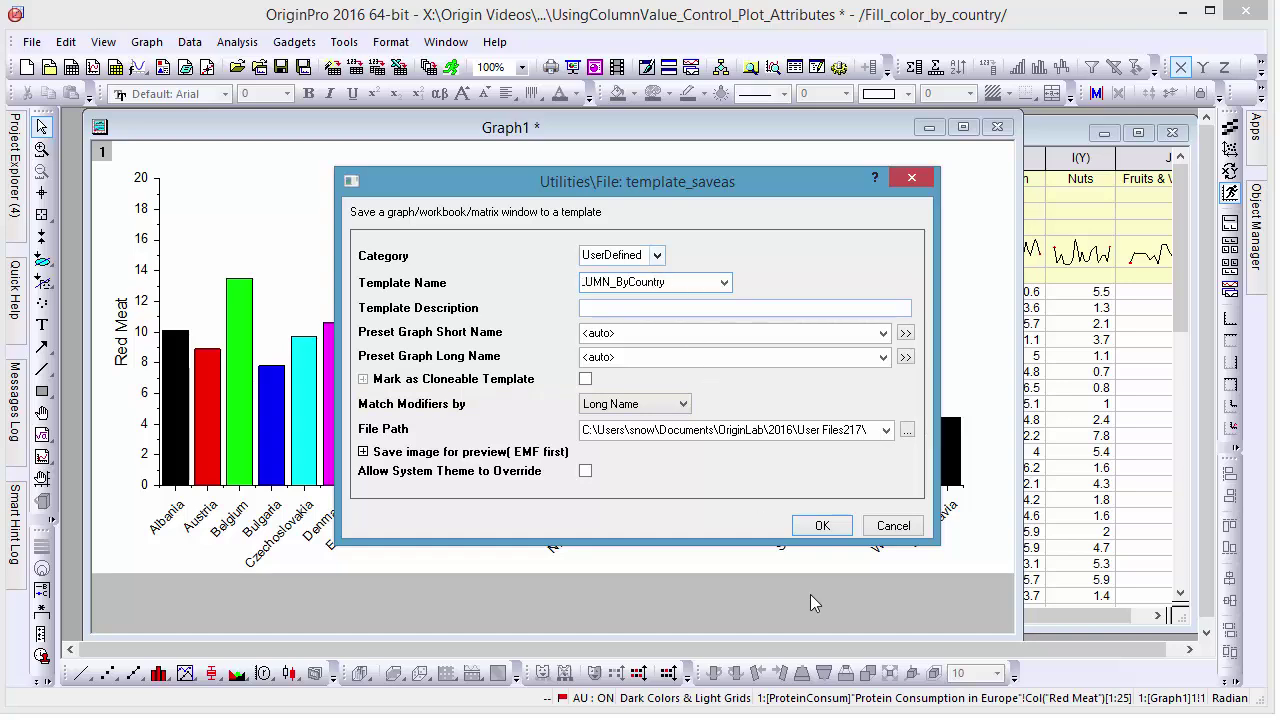
left_click(820, 527)
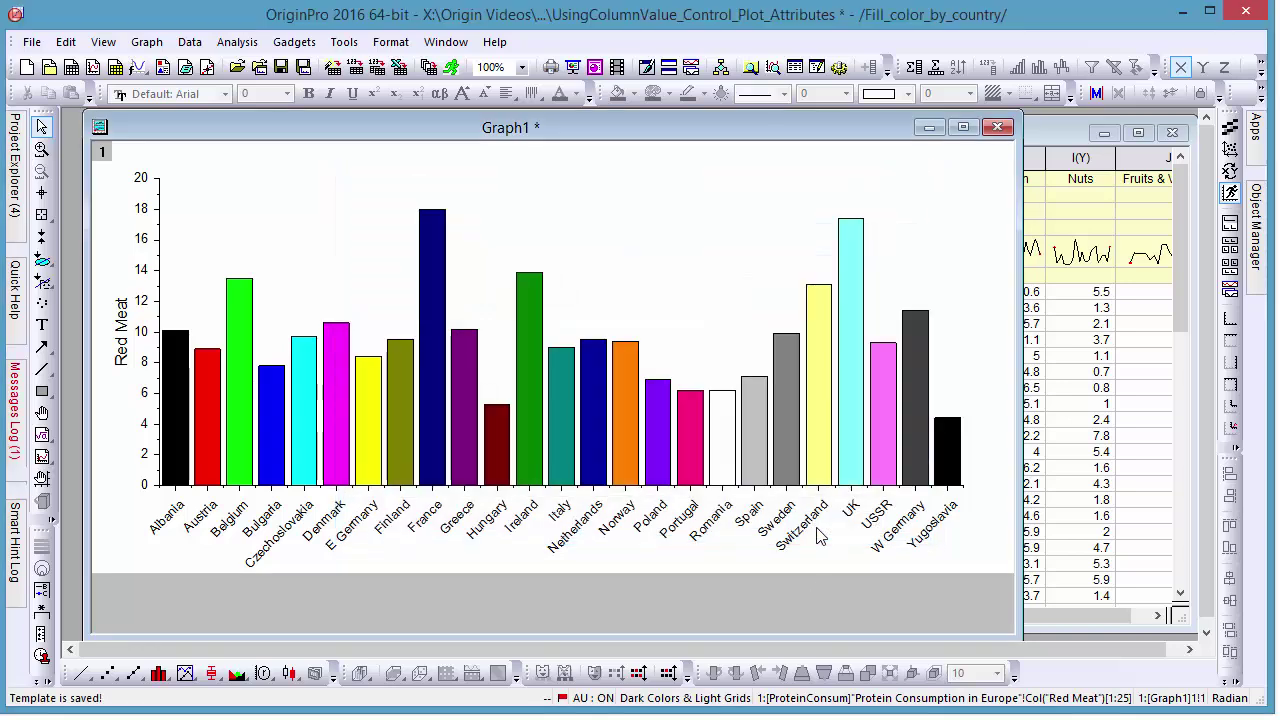
left_click(1052, 135)
Plot the Cereals column (G) using the COLUMN_ByCountry user template
left_click(944, 159)
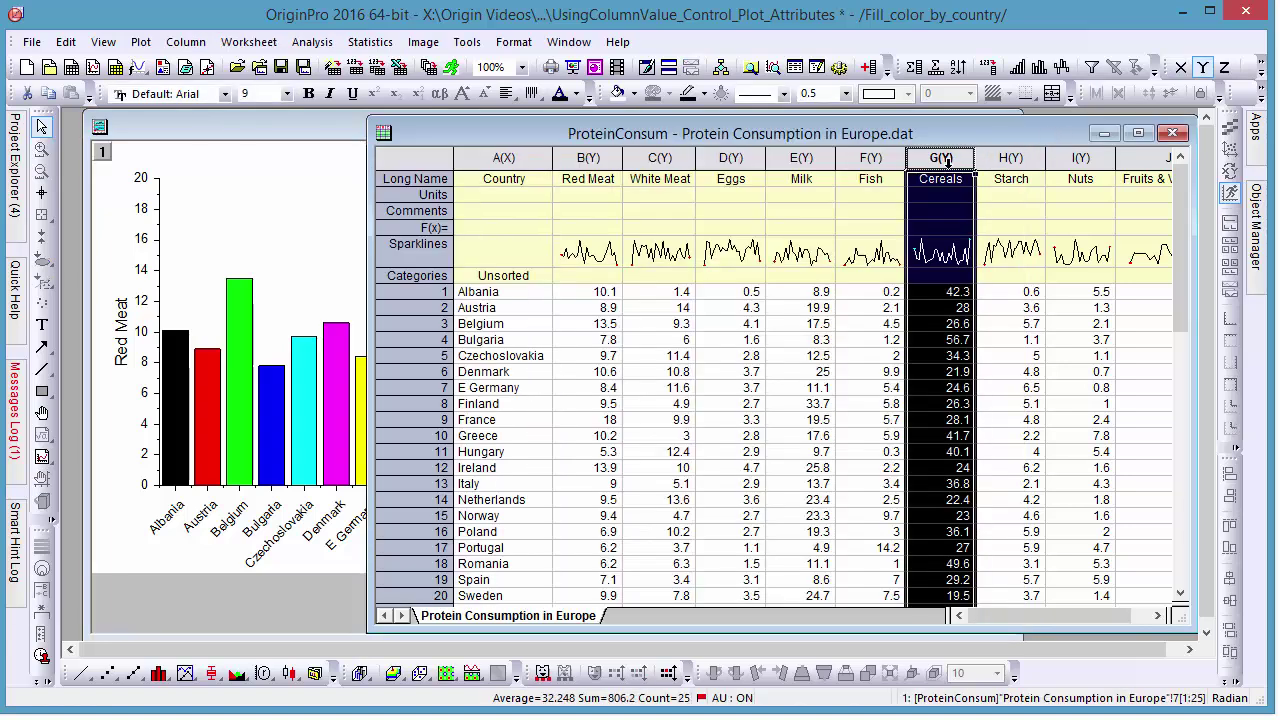
left_click(140, 42)
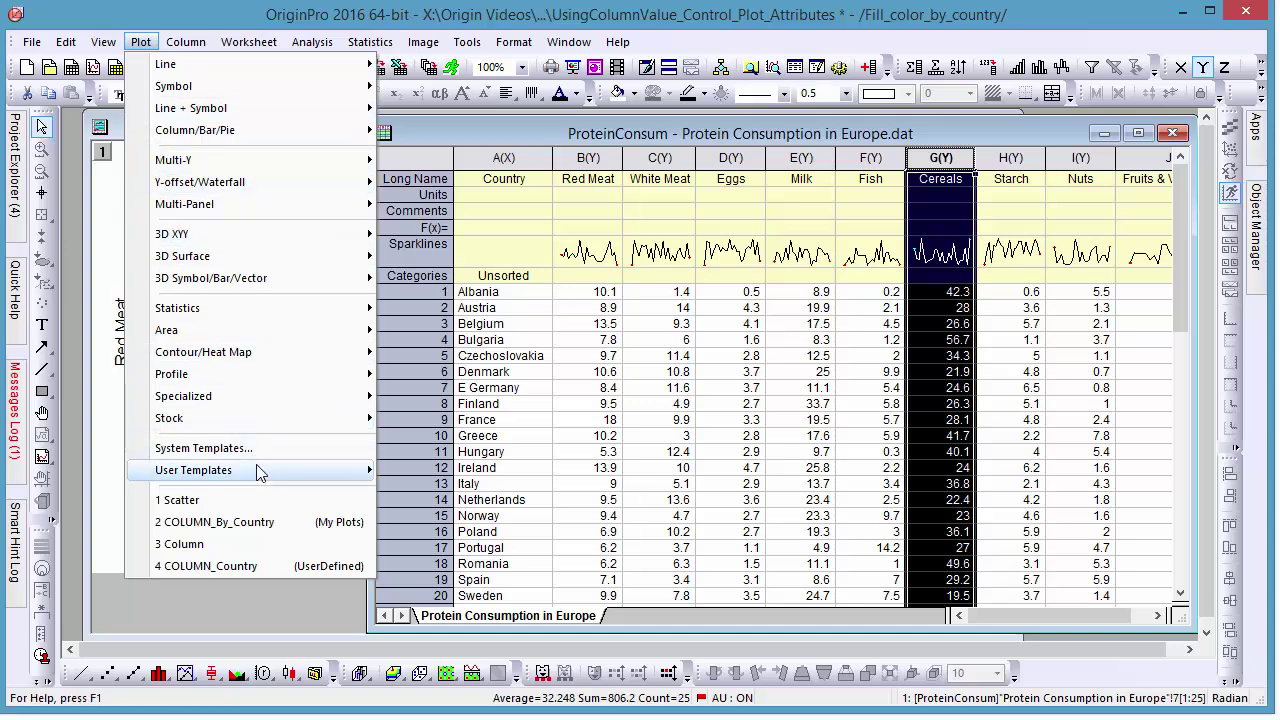
mouse_move(200, 470)
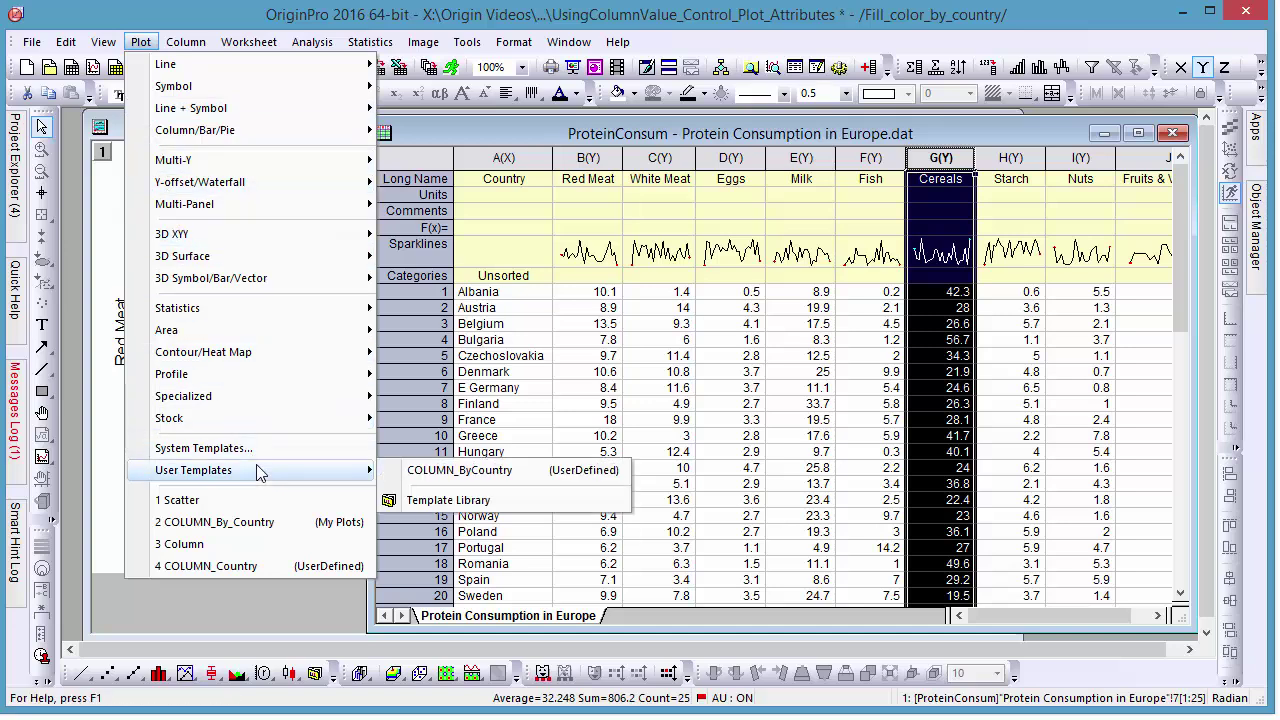
left_click(498, 471)
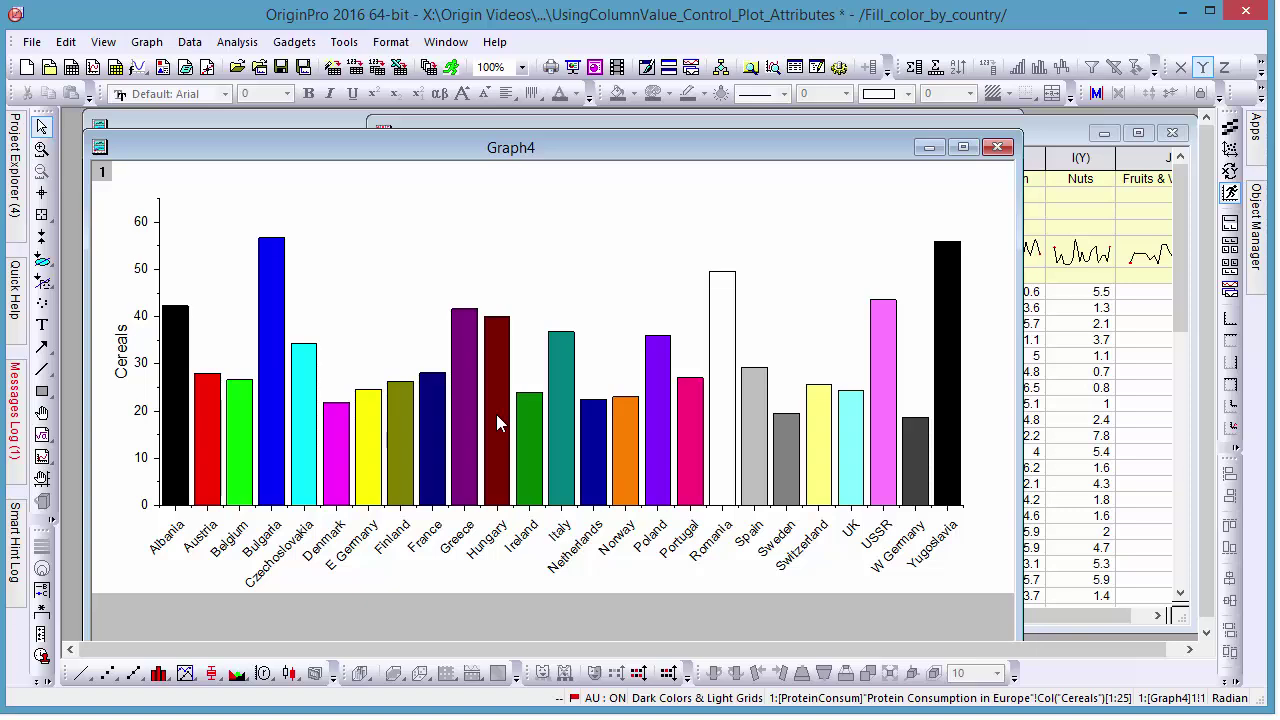
Check that Graph4's bar fill is indexed by Country and review its Long Name modifier matching
double_click(496, 357)
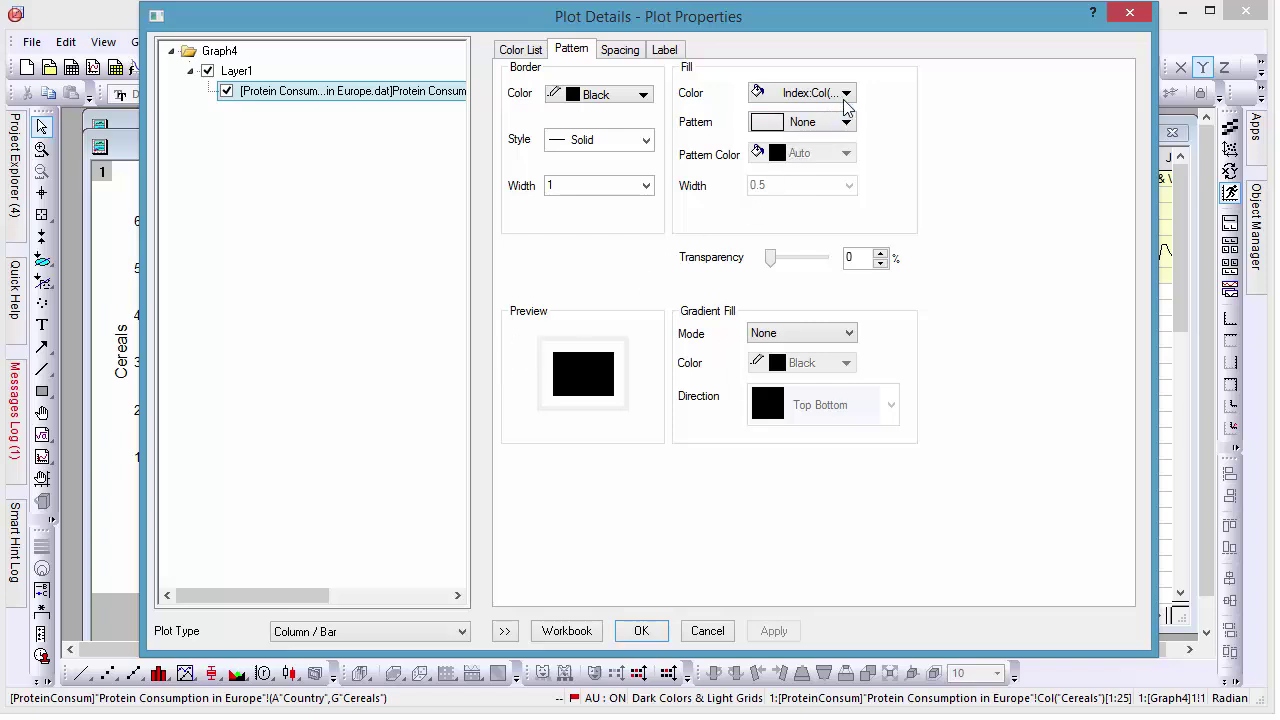
left_click(846, 93)
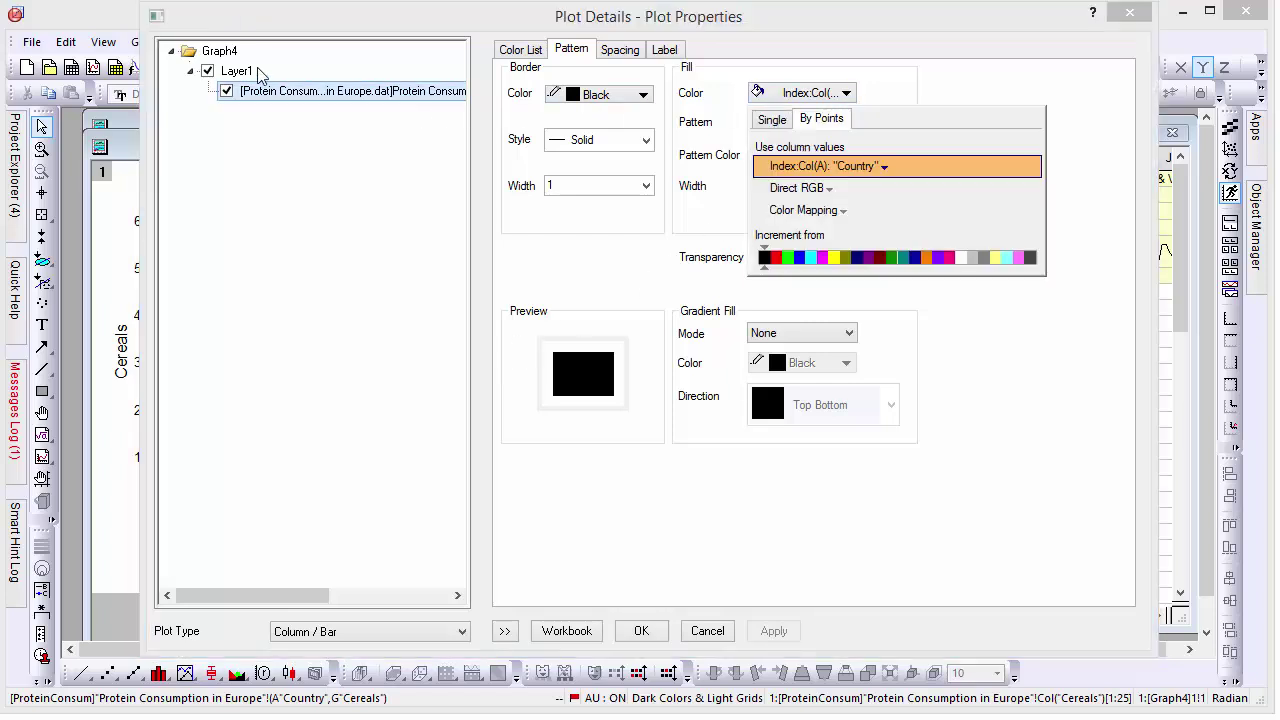
left_click(216, 51)
left_click(615, 58)
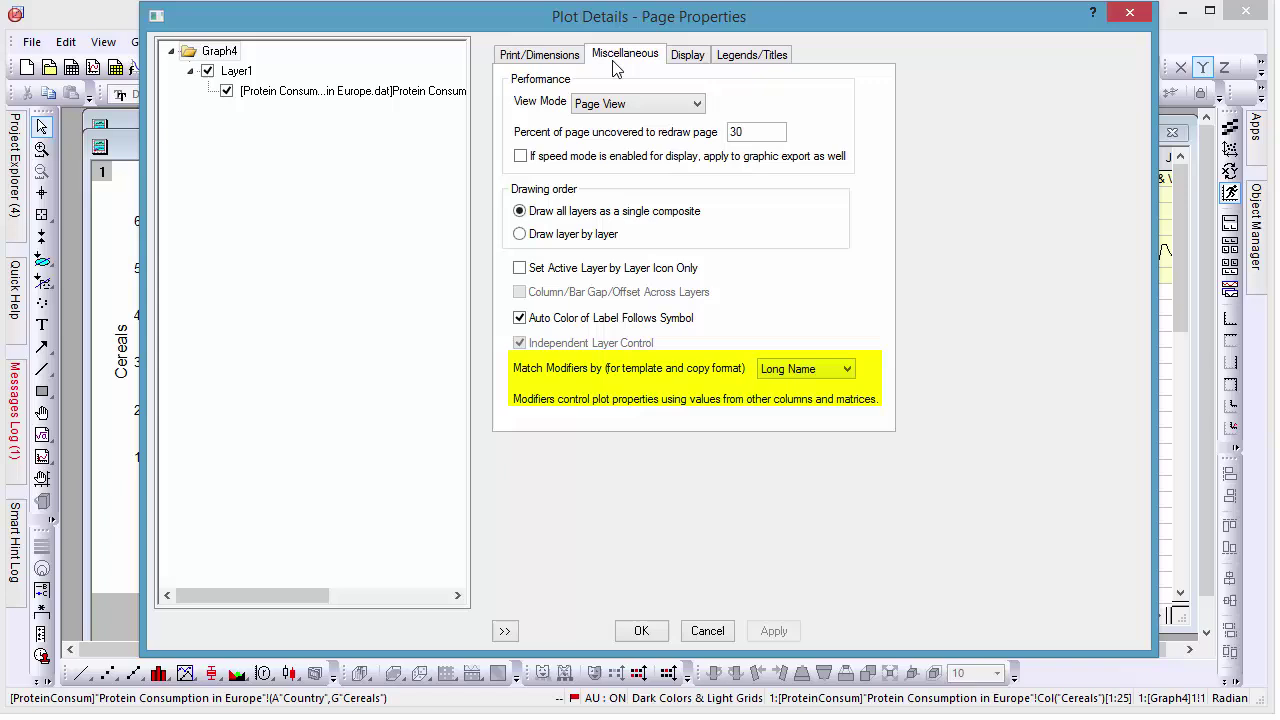